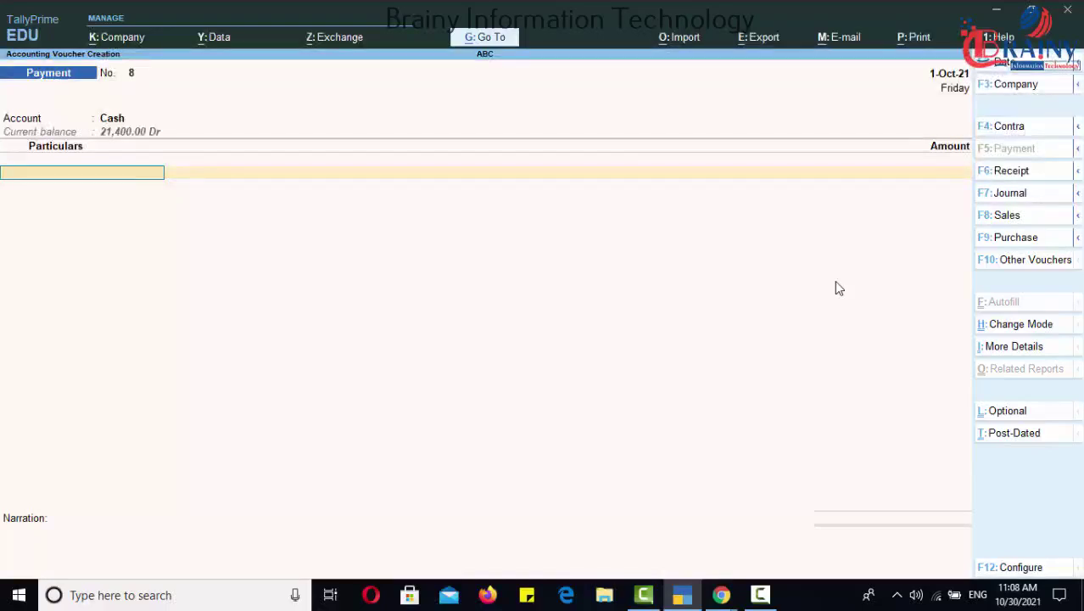
Enter BSET COMPANY as the payment voucher's particulars with an amount of 3000
type("B")
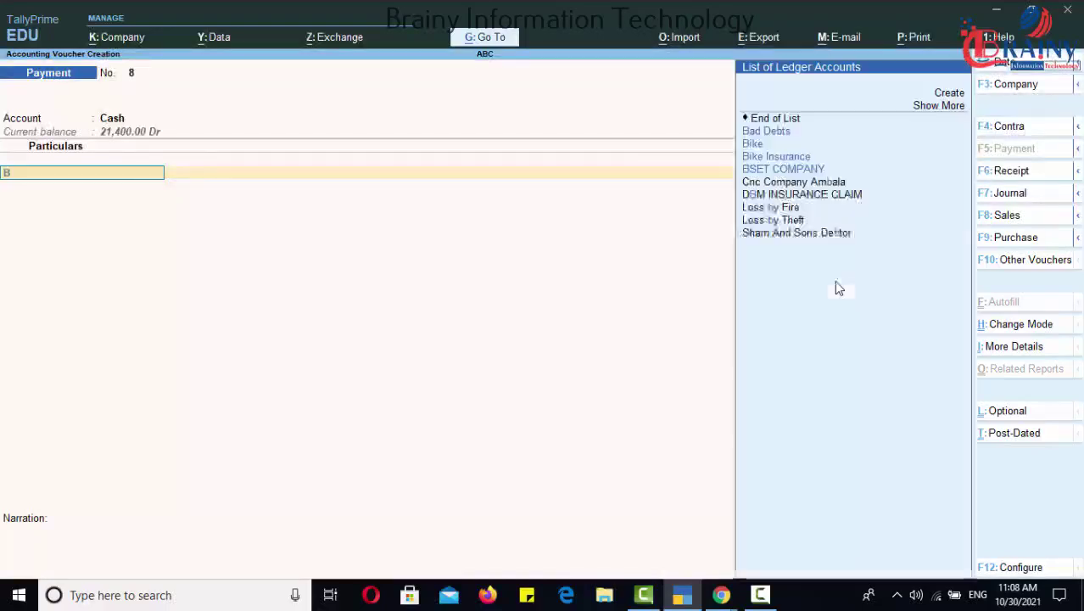
key("Down")
key("Down")
key("Down")
key("Down")
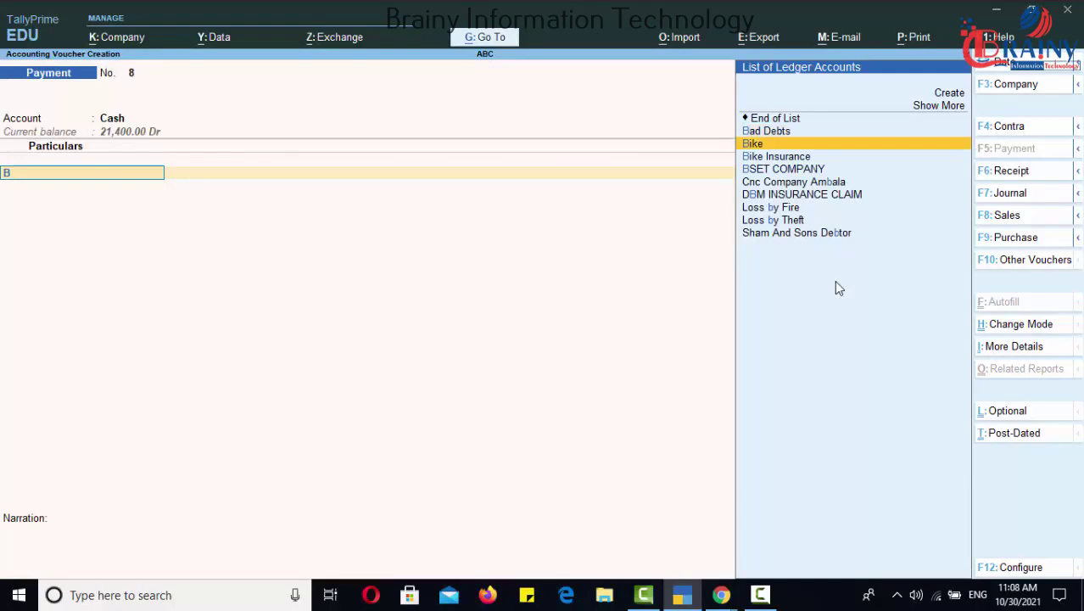
key("Return")
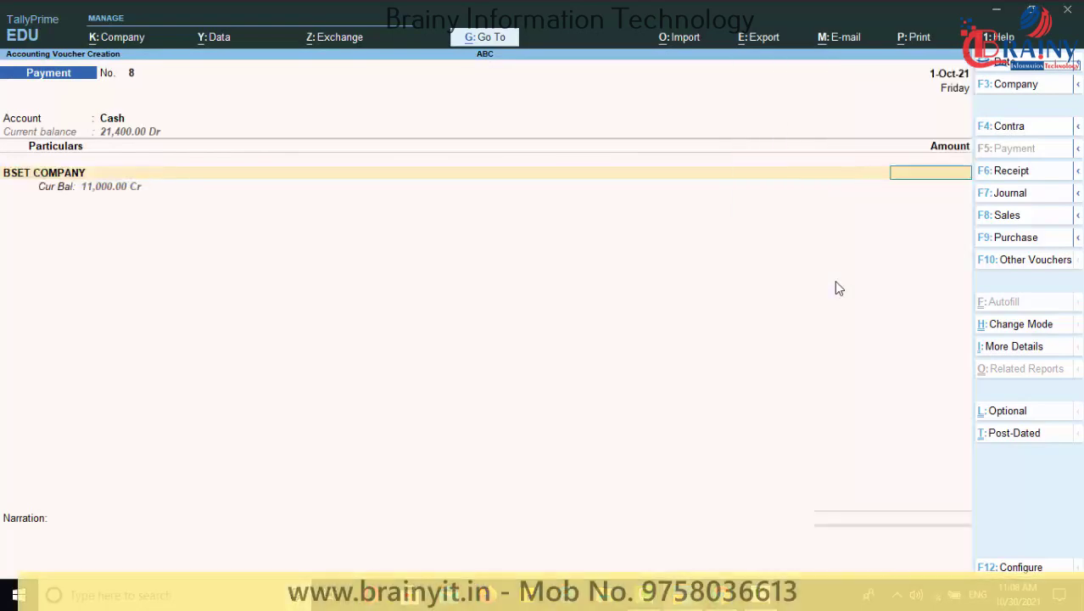
type("3000")
key("Return")
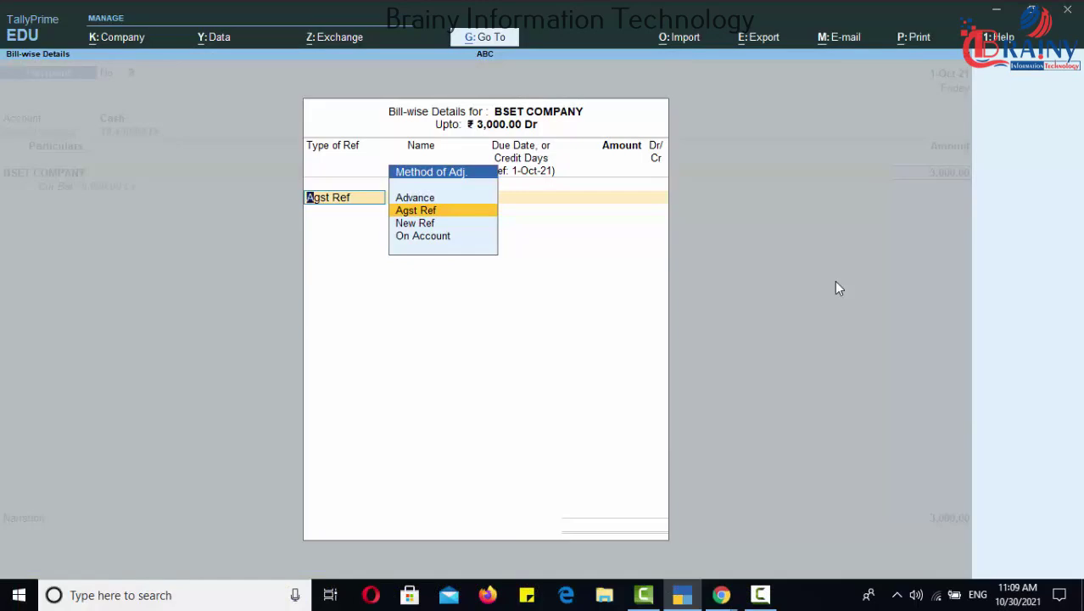
Allocate the full 3,000 payment in the bill-wise details as an Advance reference named BSET ADVANCE
key("Up")
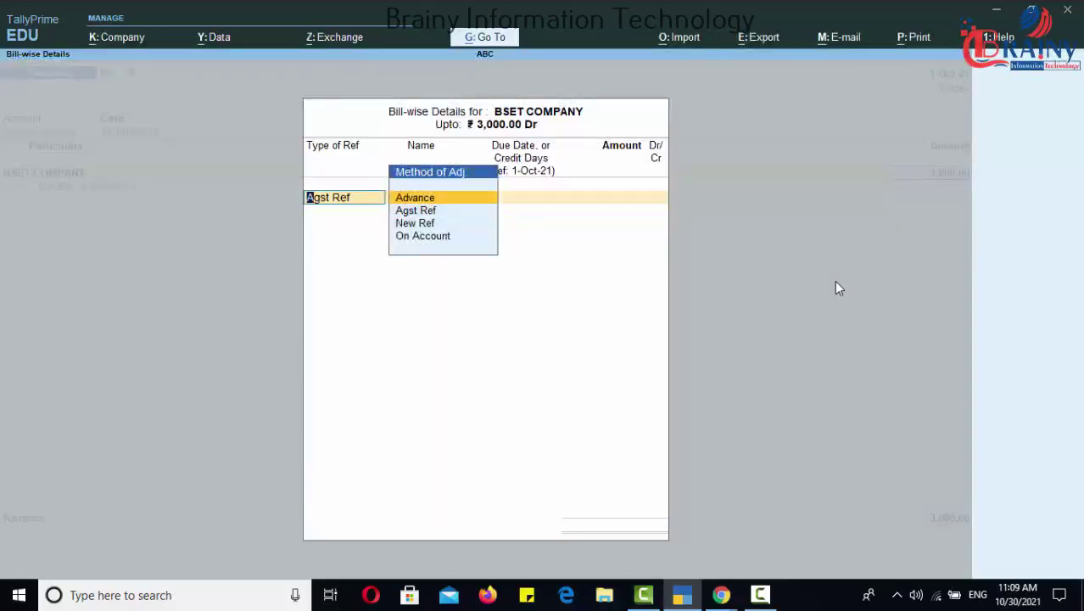
key("Return")
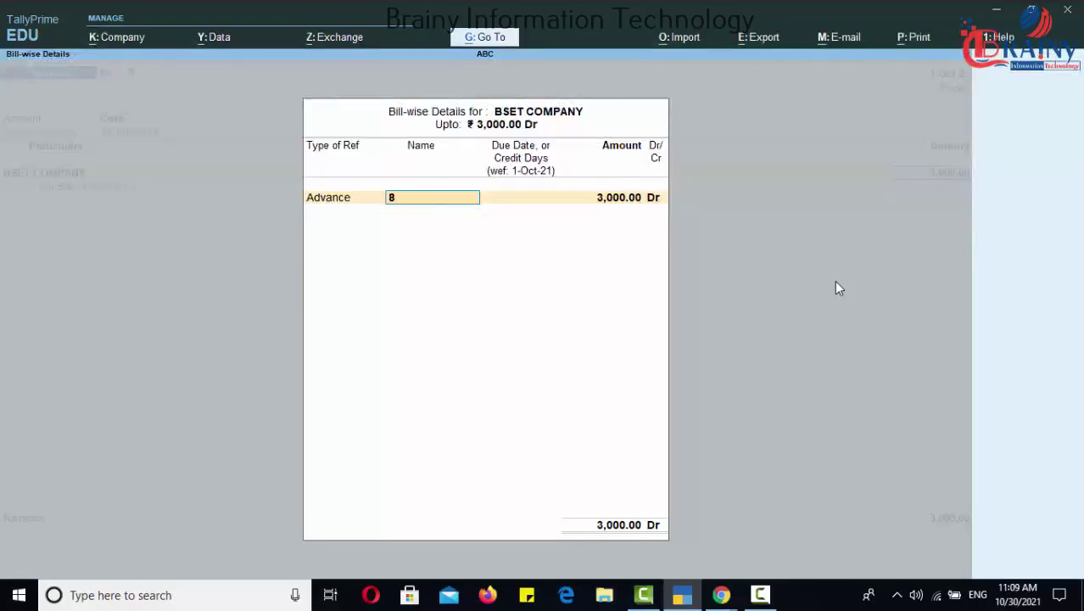
type("BSET D")
key("BackSpace")
type("ADVANCE")
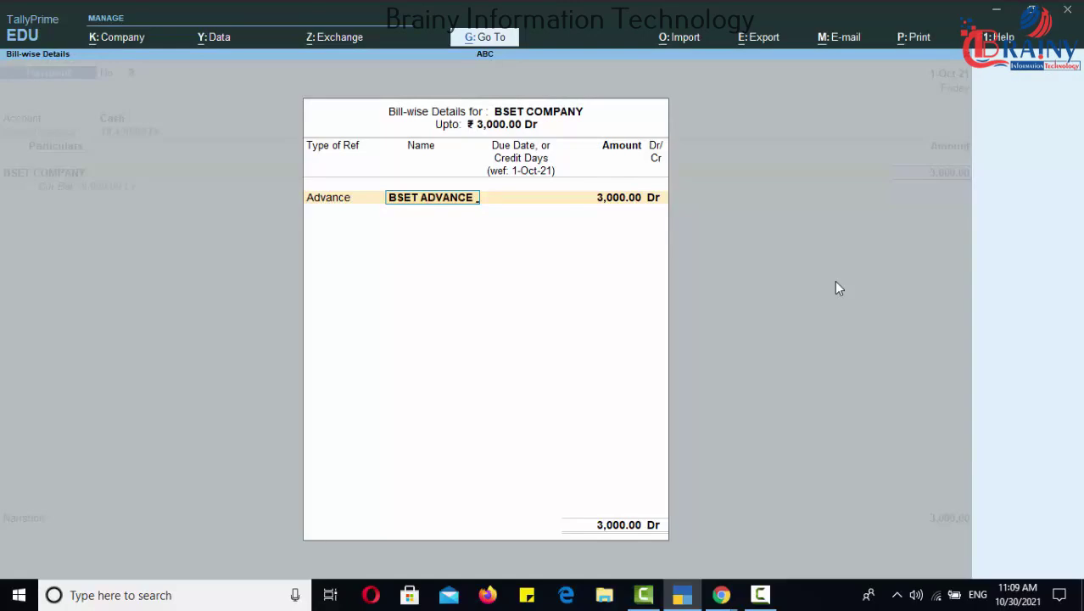
key("Return")
key("Return")
key("Return")
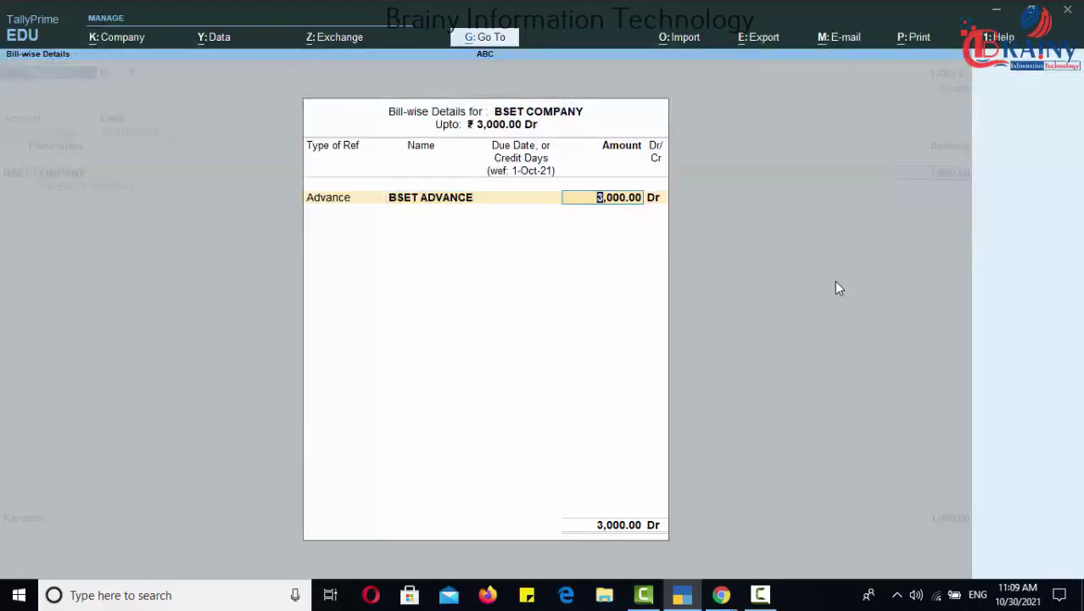
key("Return")
key("Return")
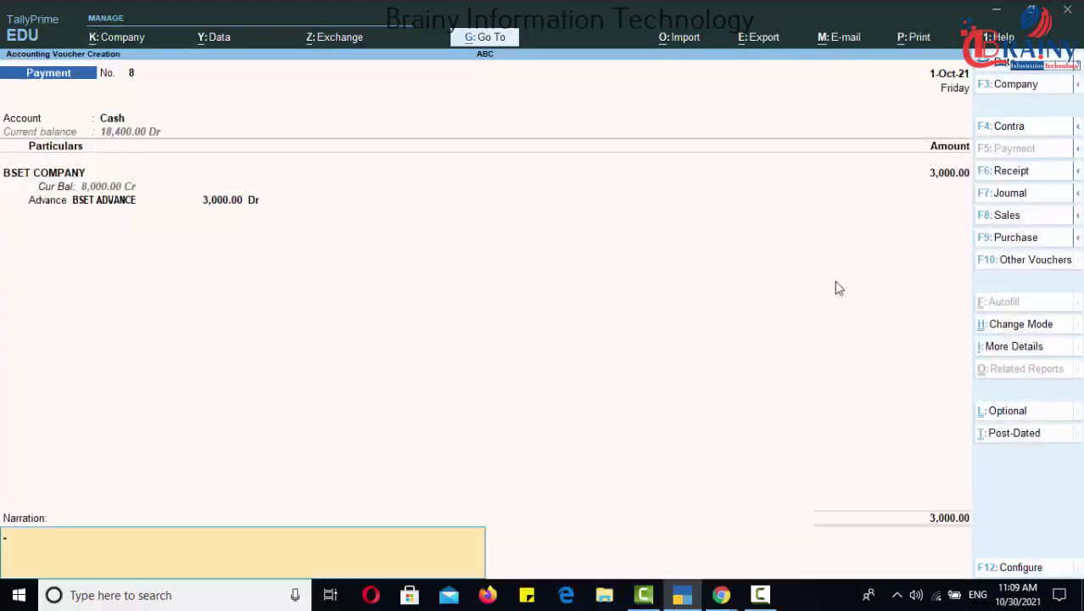
Save the payment voucher without a narration and return to the Gateway of Tally
key("Return")
key("Return")
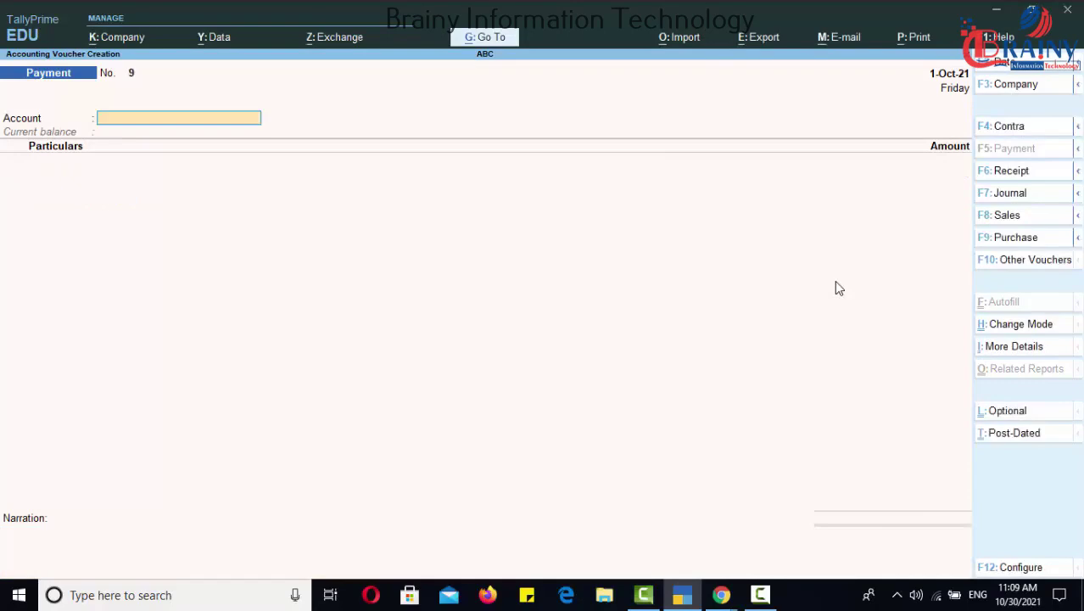
key("Escape")
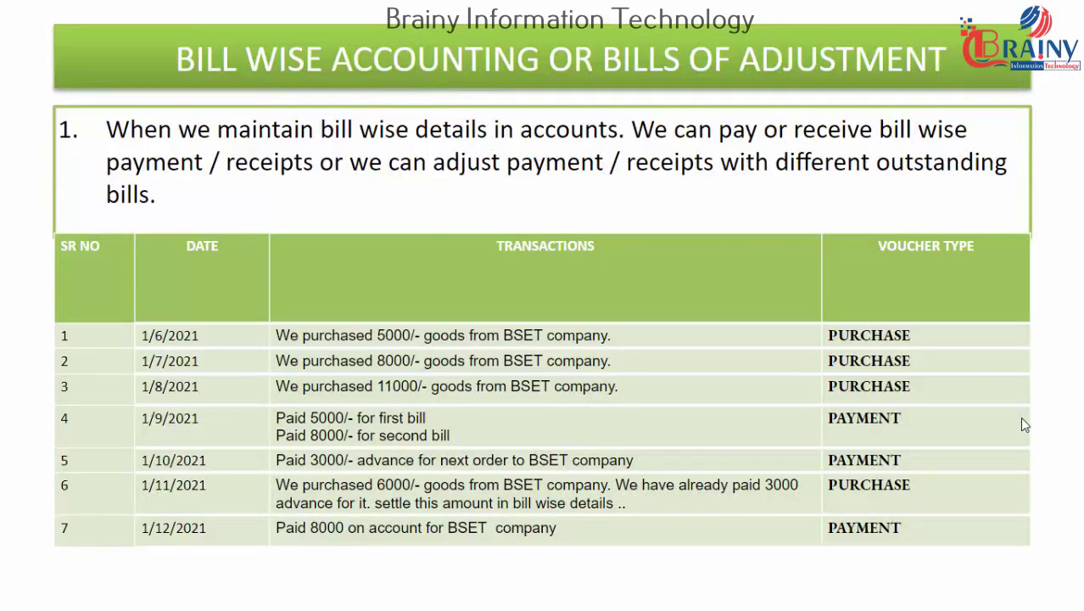
Switch from the slides to TallyPrime and start a purchase voucher with supplier invoice number BSET004
key("alt+Tab")
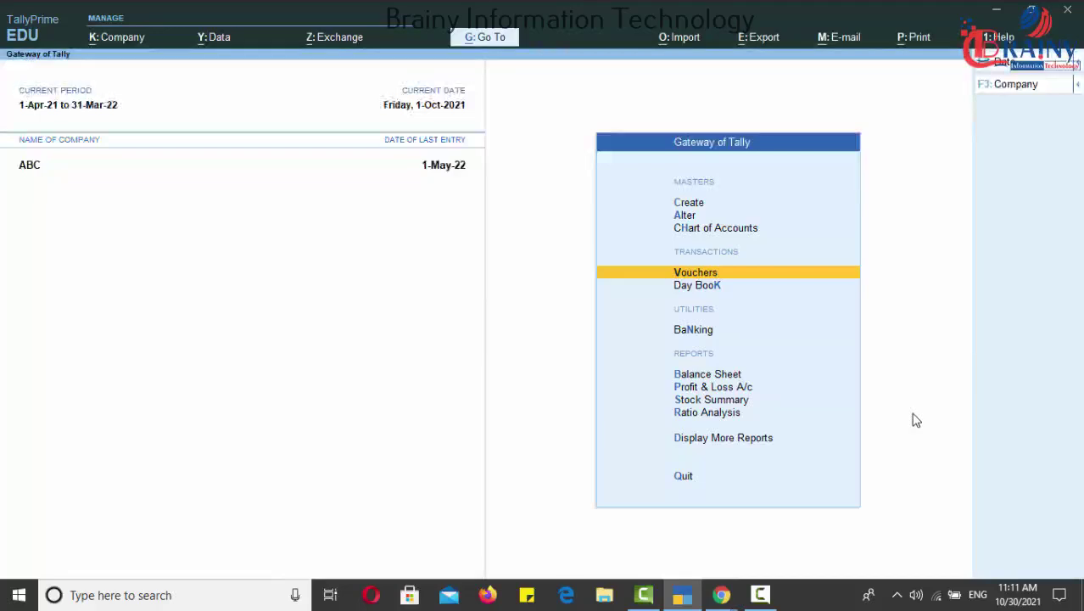
key("Return")
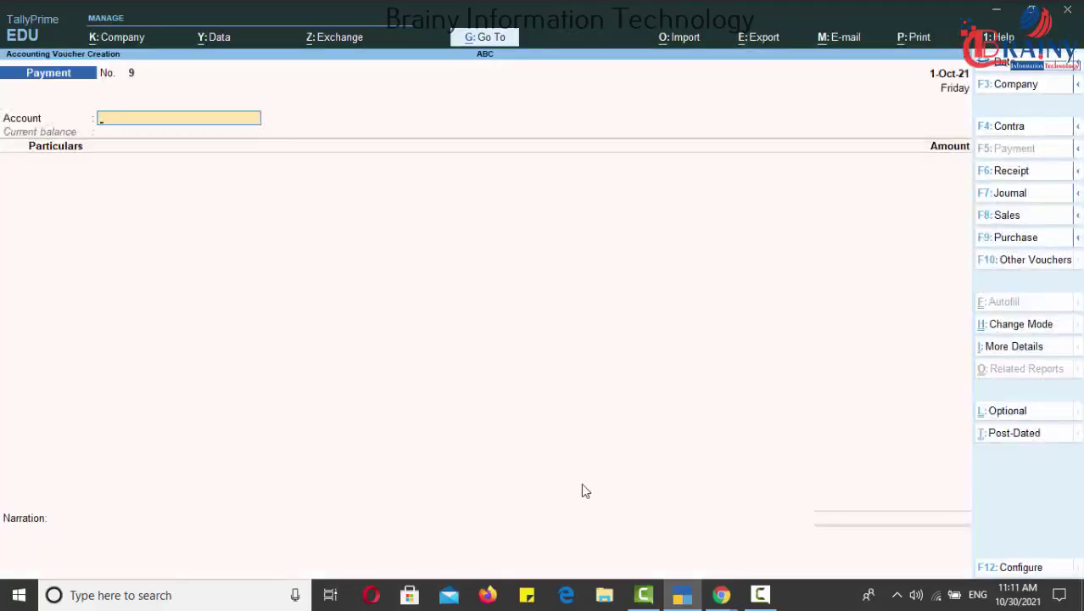
left_click(1026, 241)
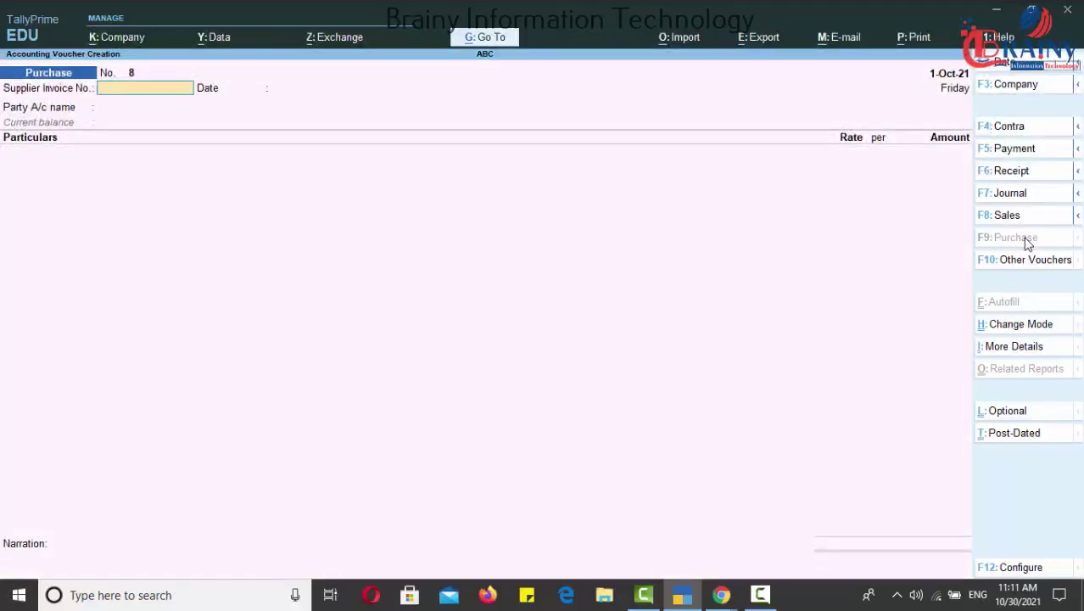
type("BSET004")
key("Return")
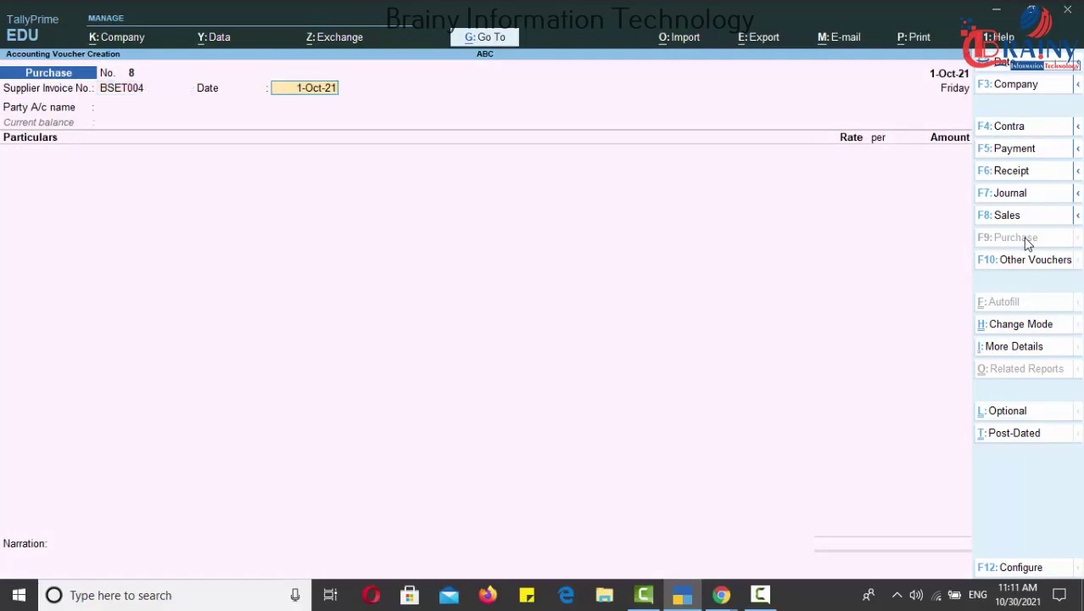
Set the purchase voucher date and the supplier invoice date to 1-Nov-21
key("F2")
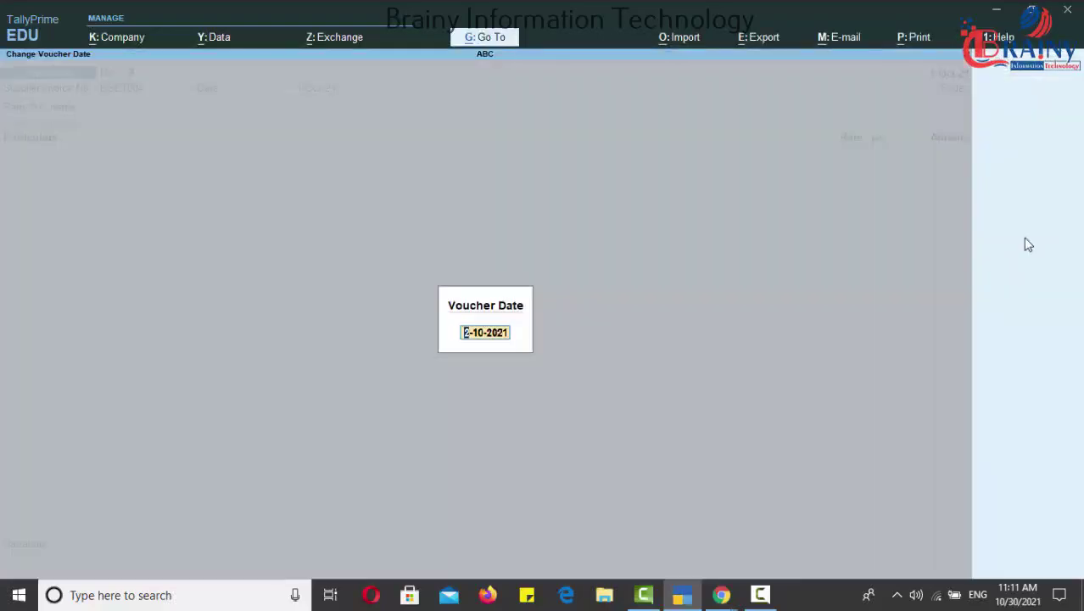
type("1-11")
key("Return")
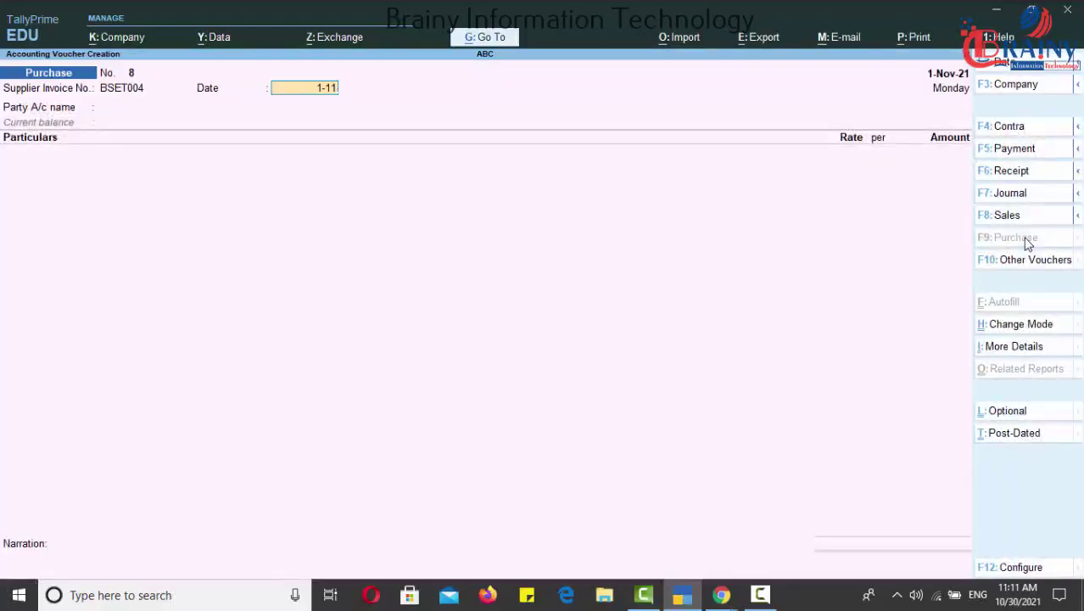
key("Return")
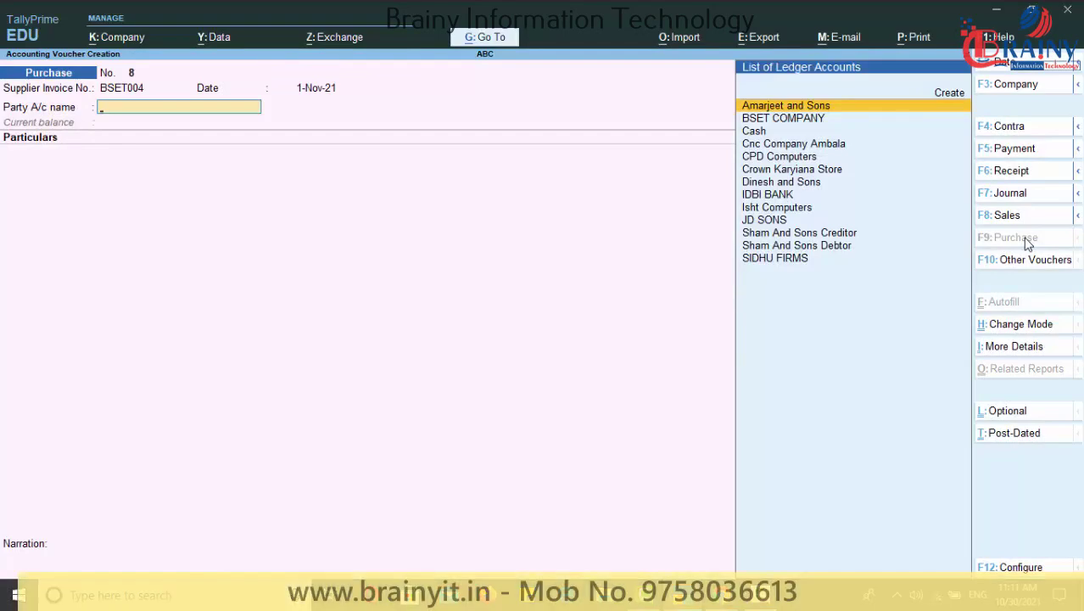
Choose BSET COMPANY as the party account and Local Purchase as the purchase ledger
key("Down")
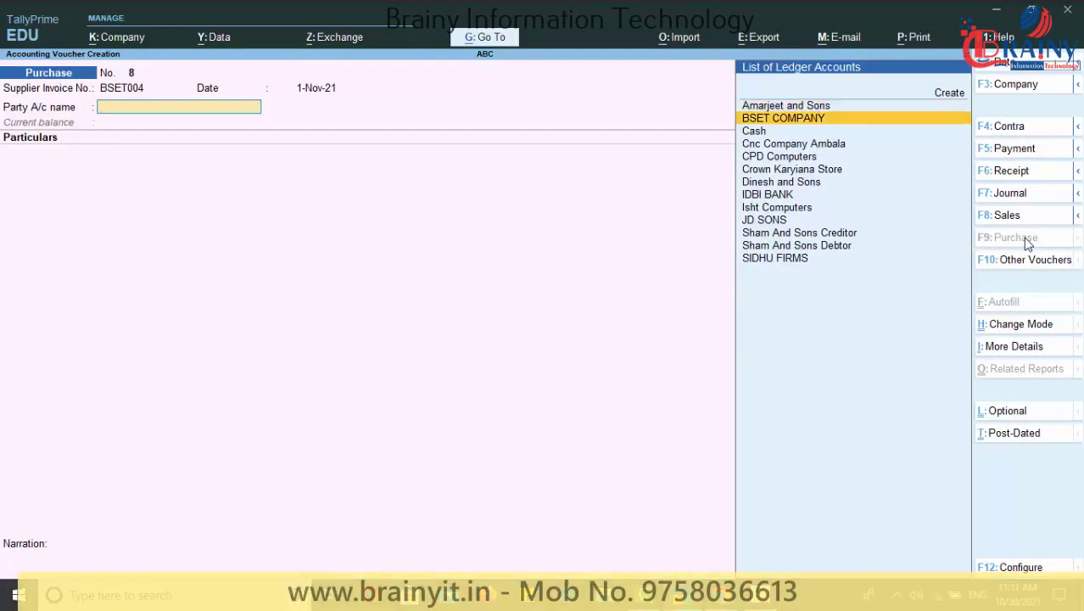
key("Return")
key("Return")
type("LO")
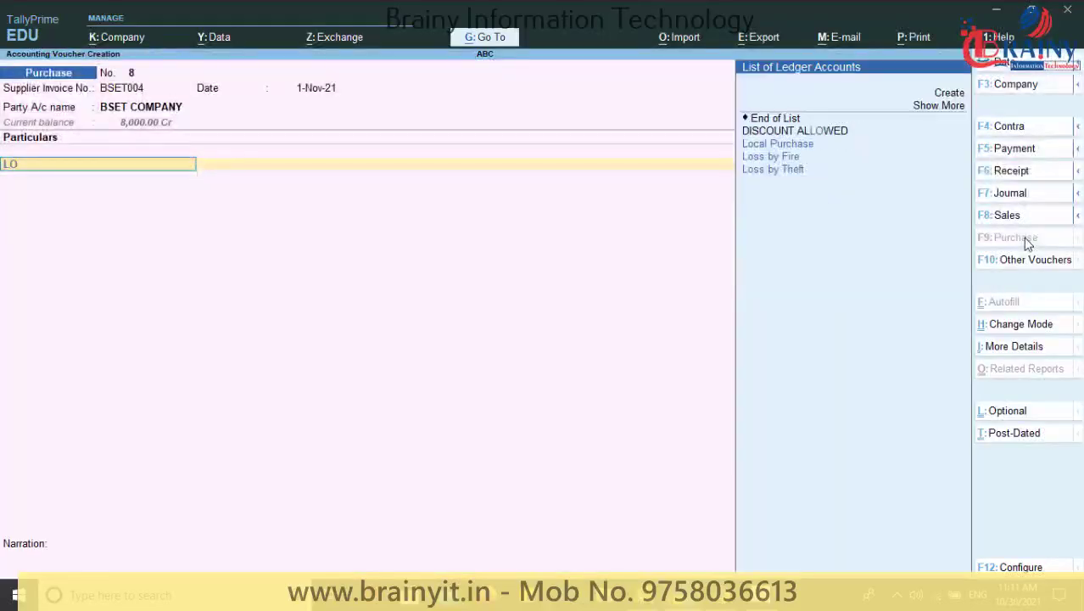
key("Down")
key("Return")
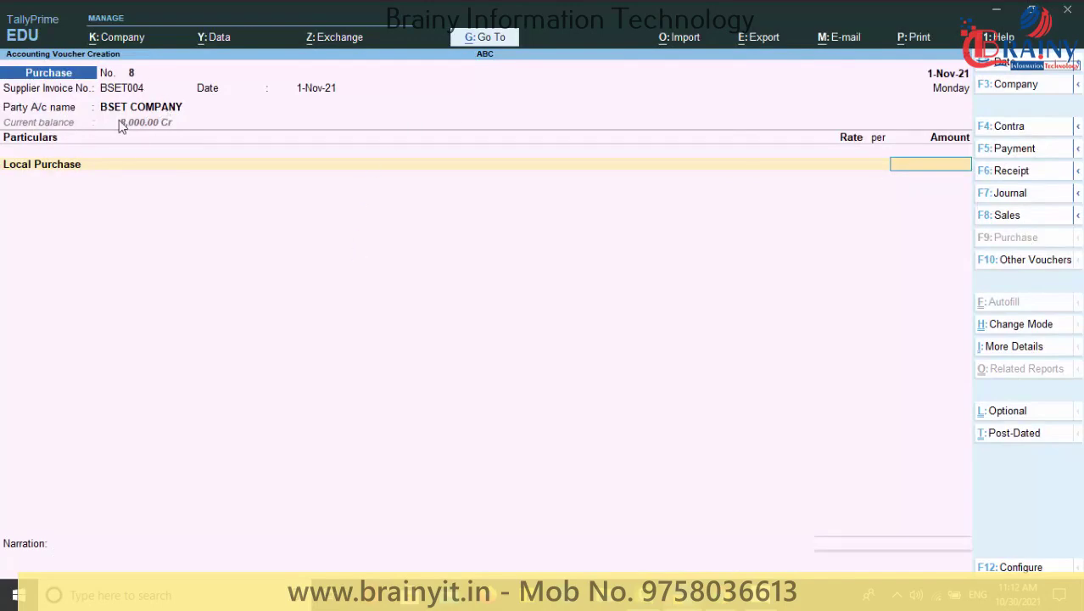
Open the Bills Payable report to check the outstanding supplier bills
left_click(457, 41)
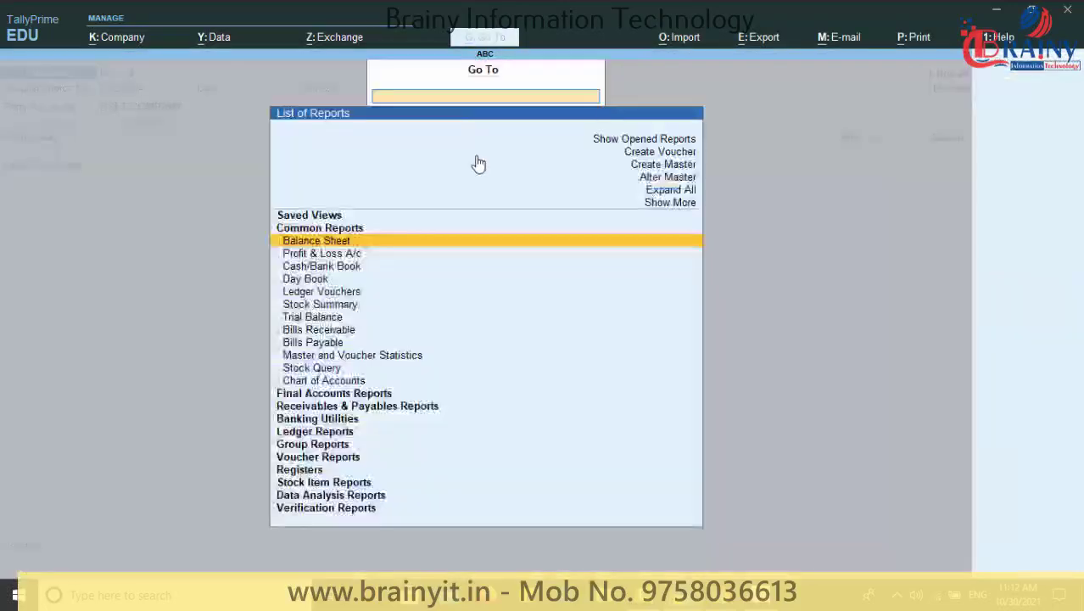
type("Bi")
key("Down")
key("Return")
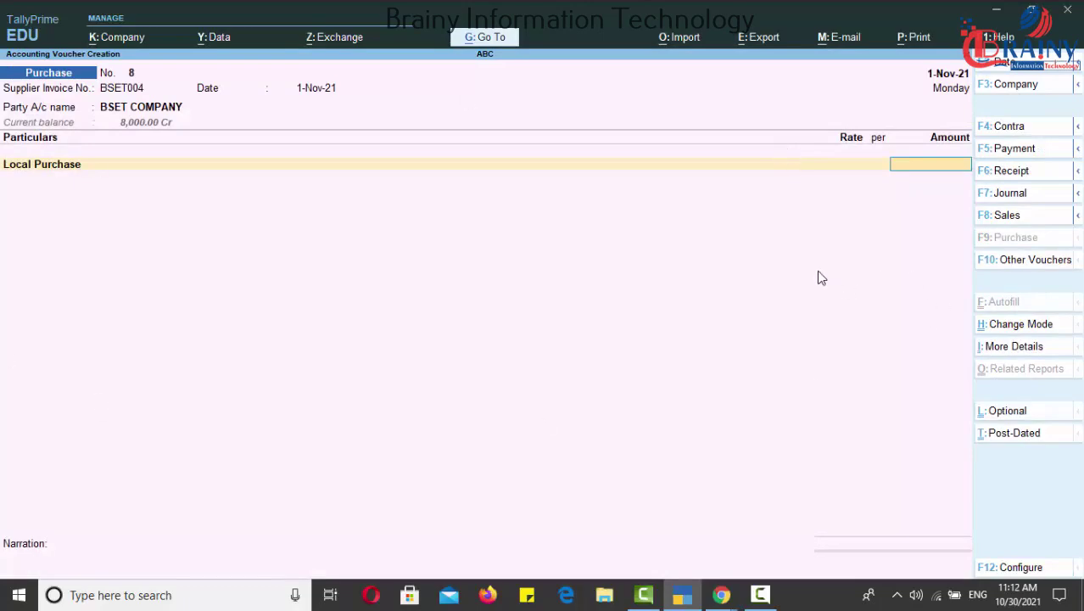
Set the Local Purchase amount to 6000 and adjust 3000 of it against the pending BSET ADVANCE bill
type("6000")
key("Return")
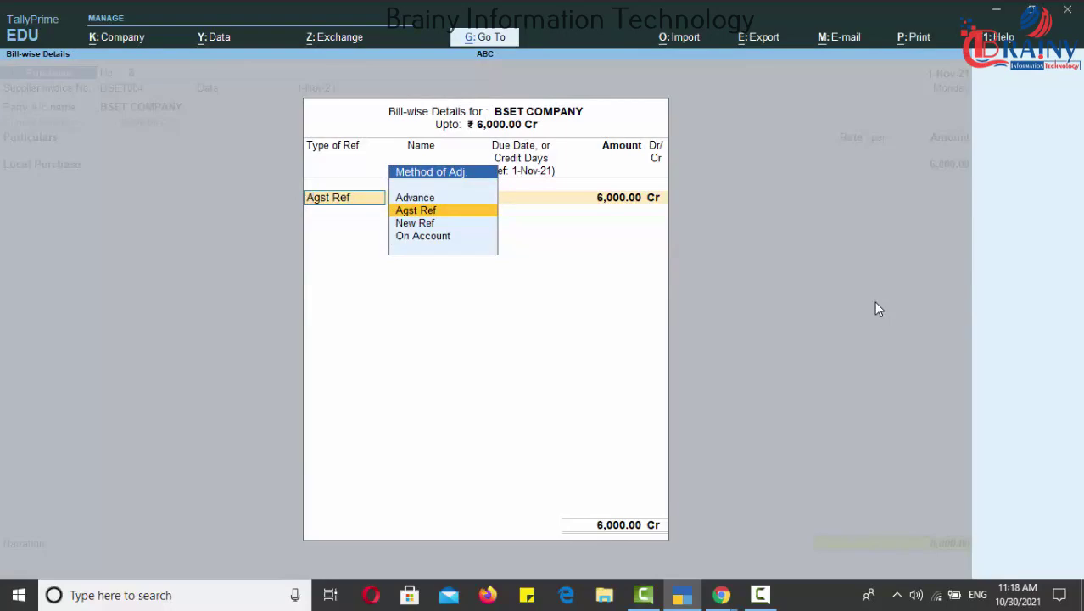
key("Return")
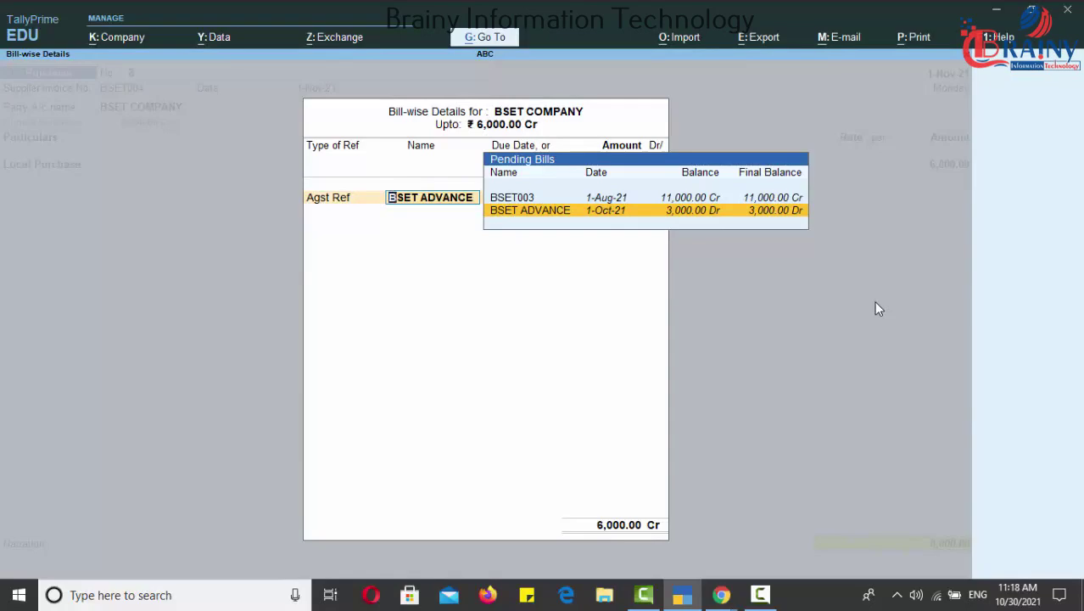
key("Up")
key("Down")
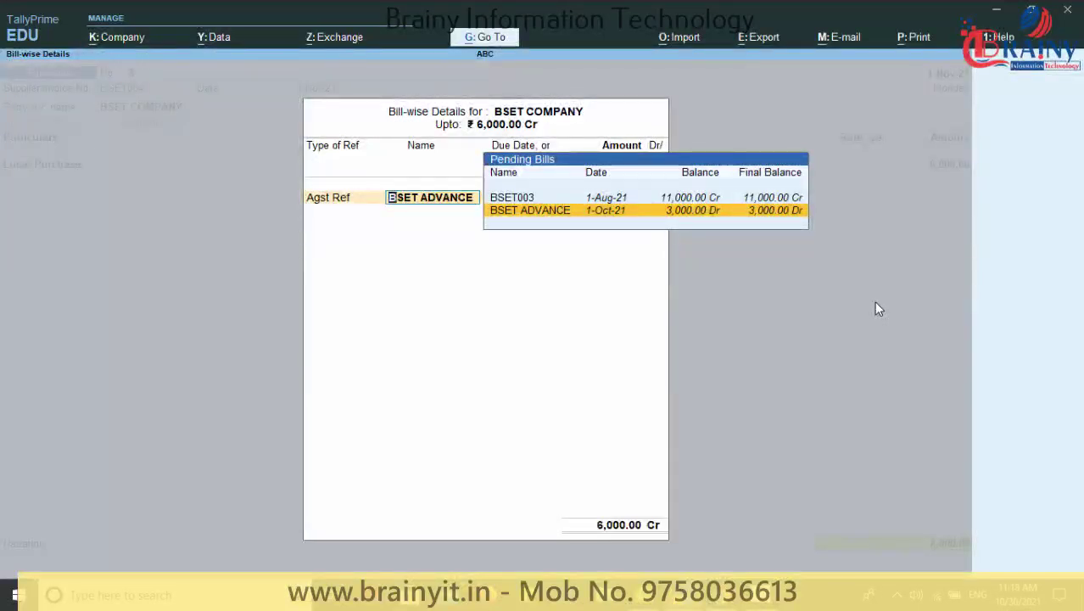
key("Return")
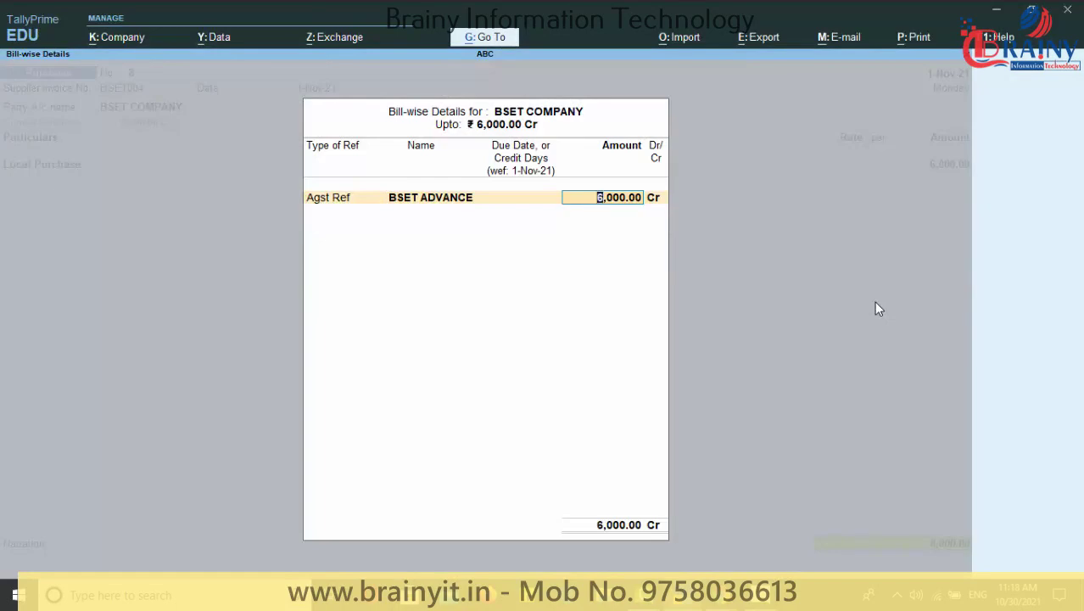
type("3000")
key("Return")
key("Return")
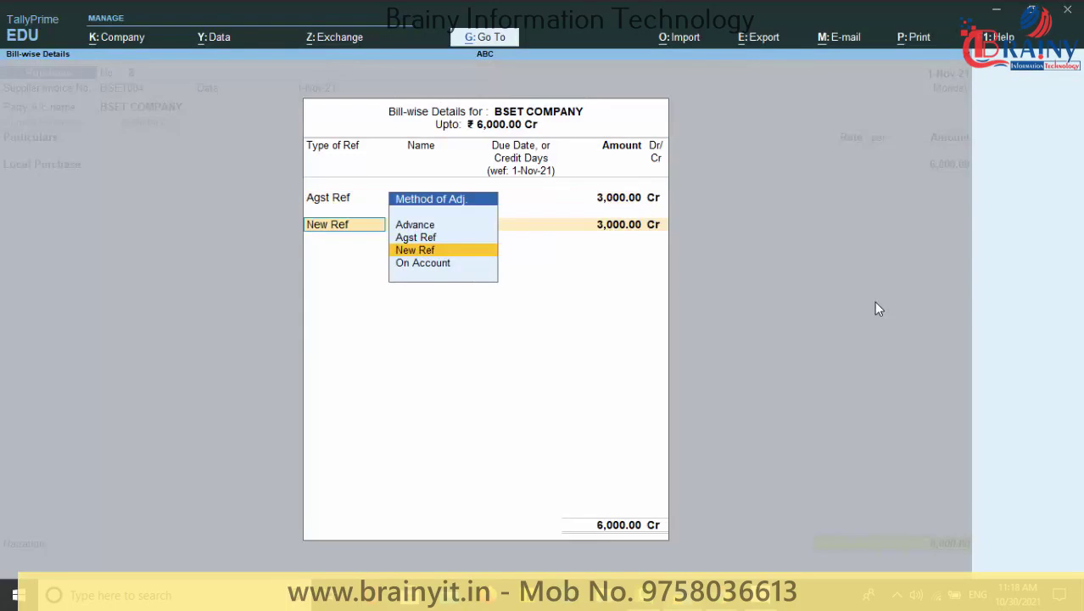
Allocate the remaining 3,000 as a New Ref named BSET004 and save the purchase voucher without a narration
key("Return")
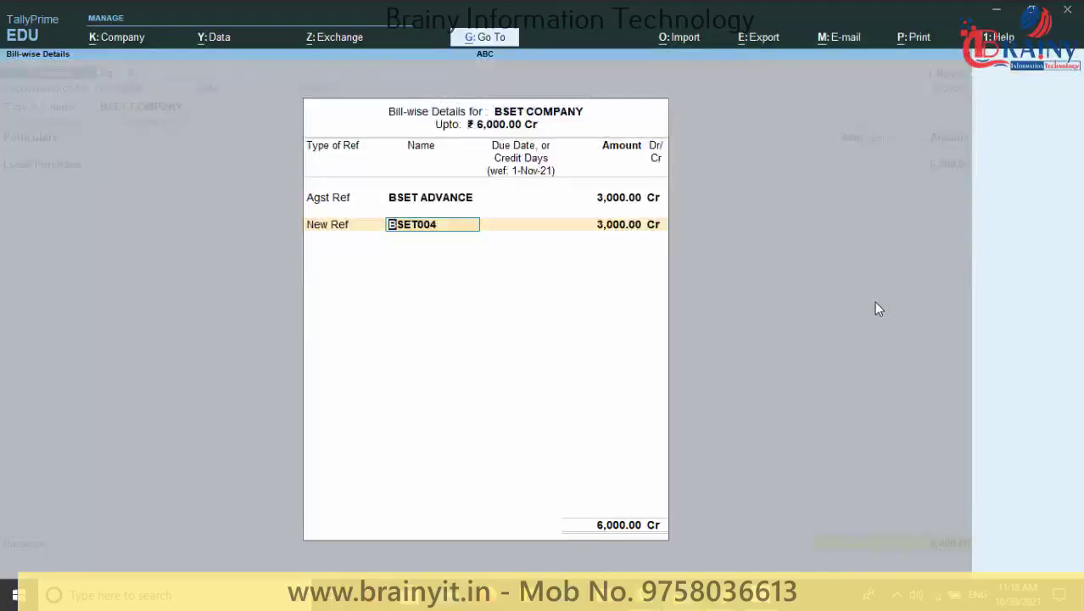
key("Return")
key("Return")
key("Return")
key("Return")
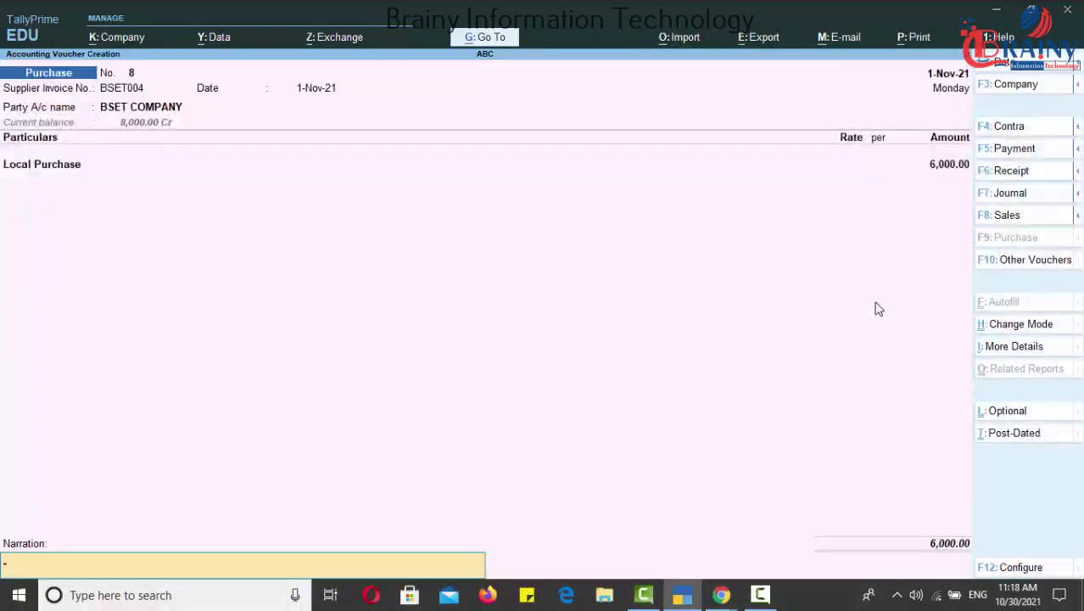
key("Return")
key("Return")
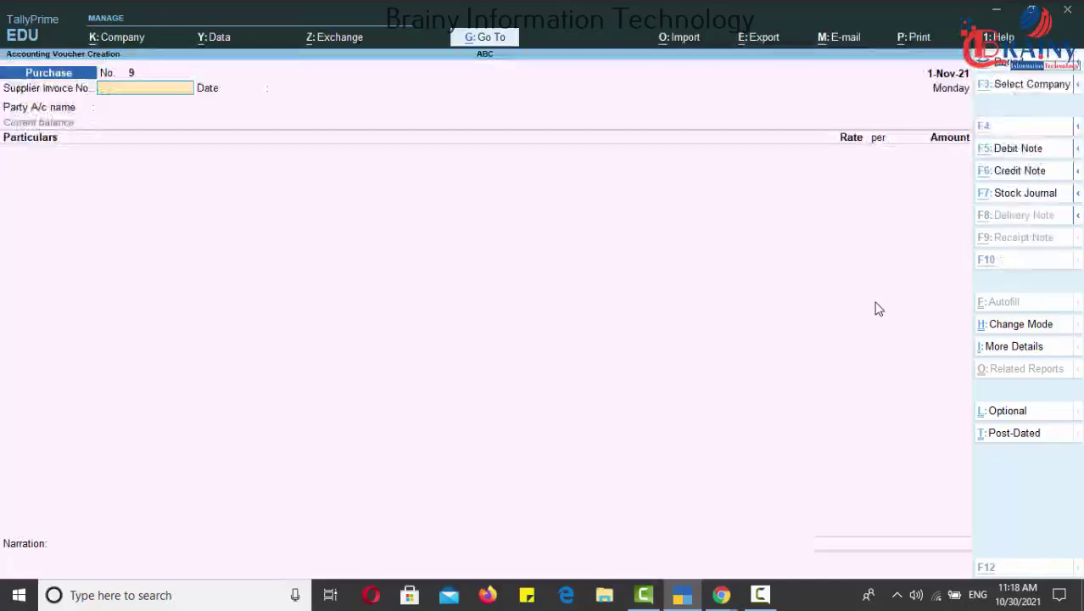
Open the Bills Payable report and review the pending BSET COMPANY bills after the advance adjustment
key("alt+g")
type("Bi")
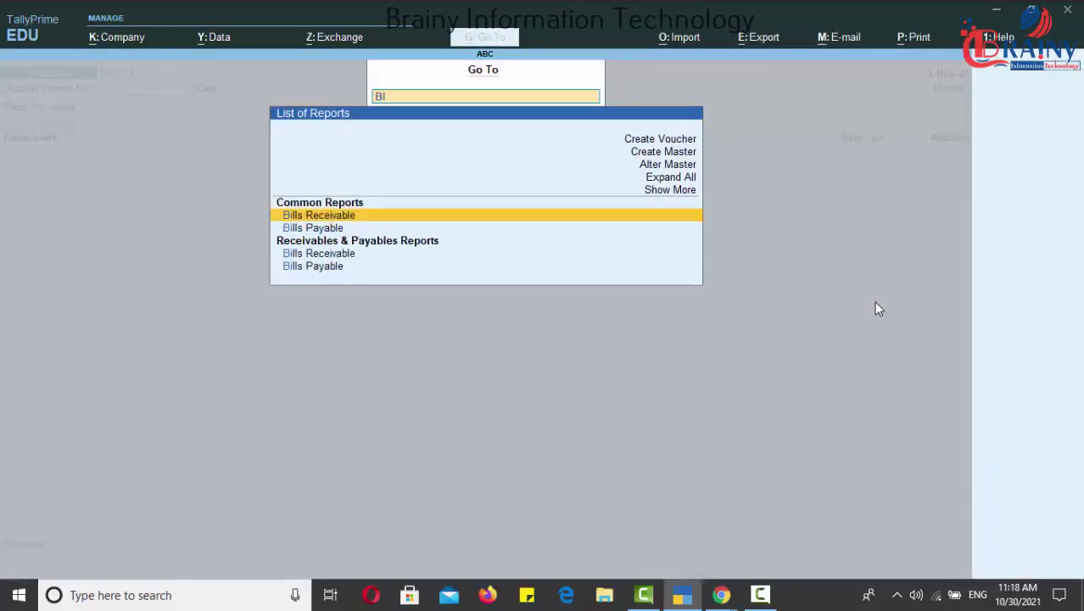
key("Down")
key("Return")
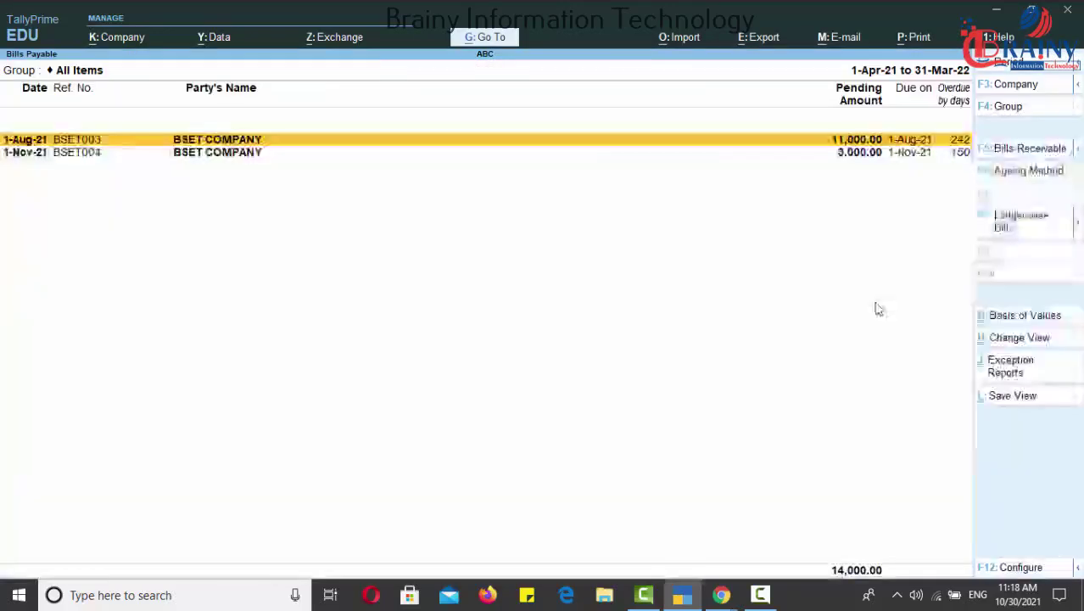
key("Down")
key("Up")
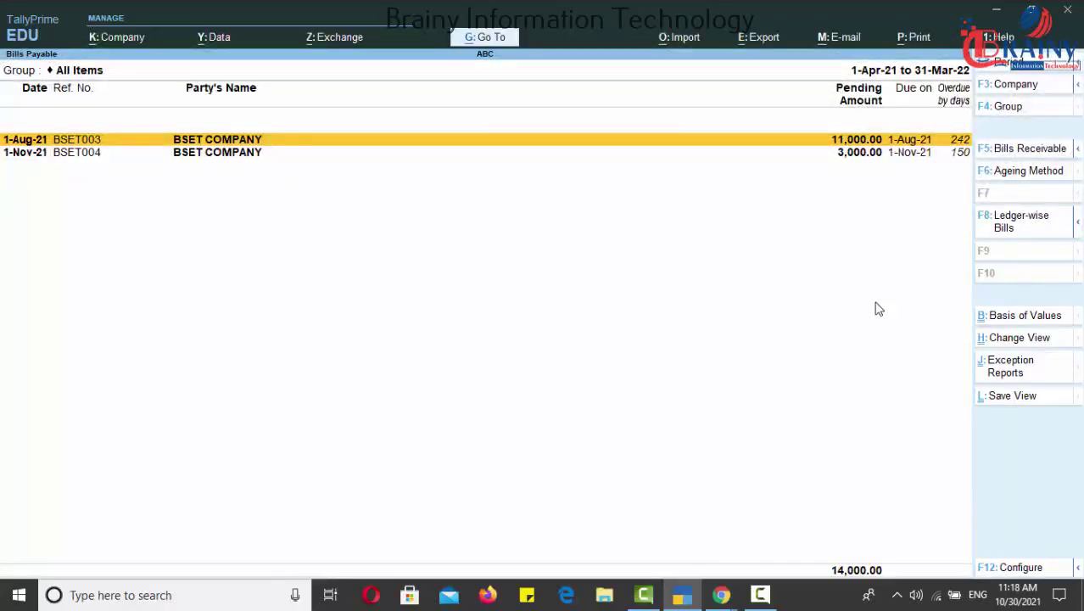
key("Down")
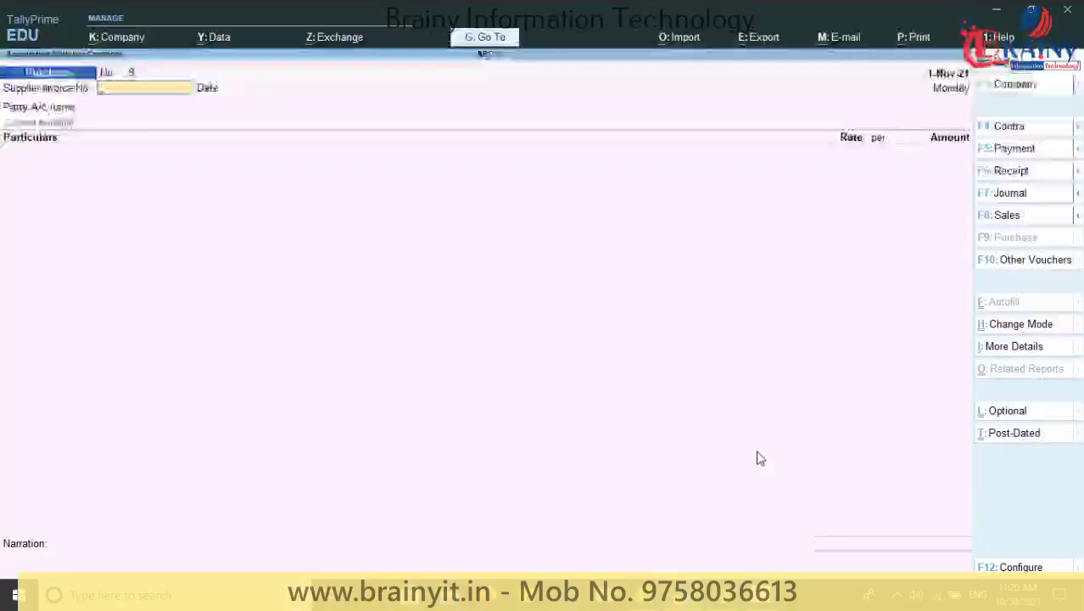
Start a Payment voucher and set its date to 1-12-2021
left_click(1003, 151)
key("F2")
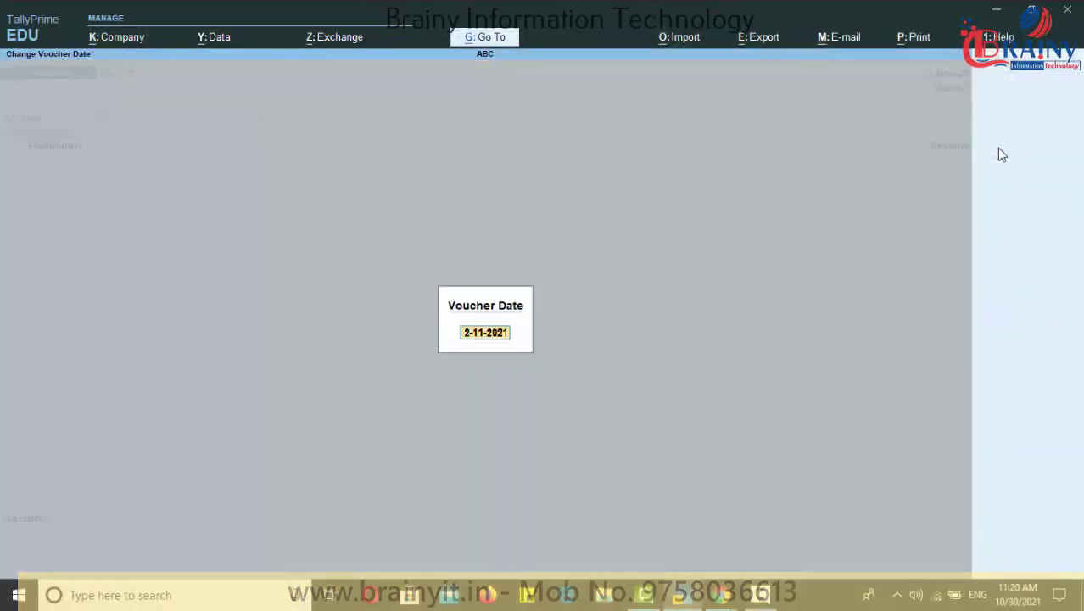
type("1-12")
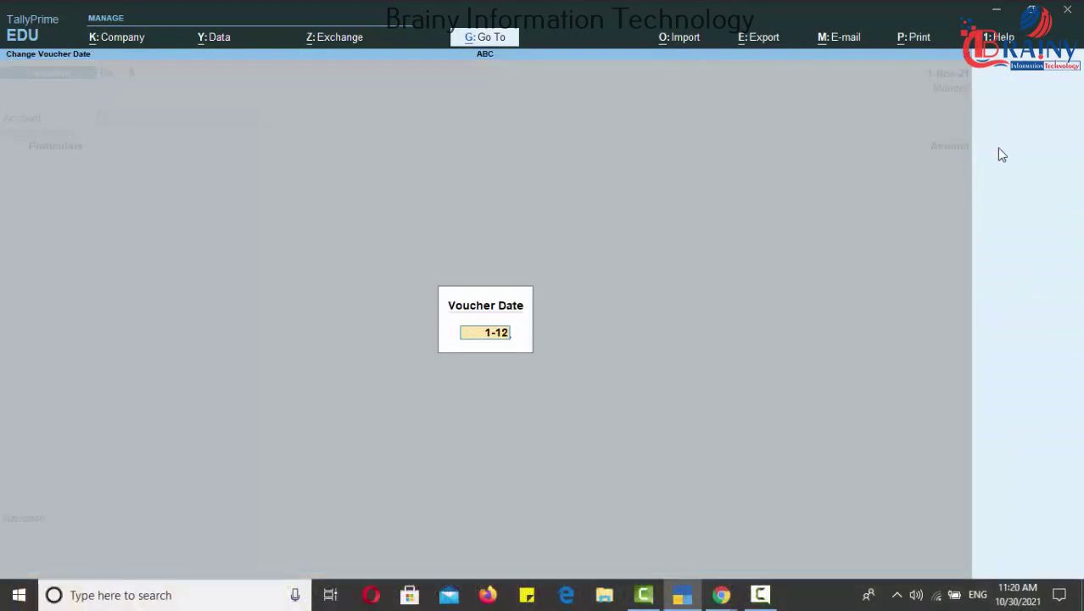
key("Return")
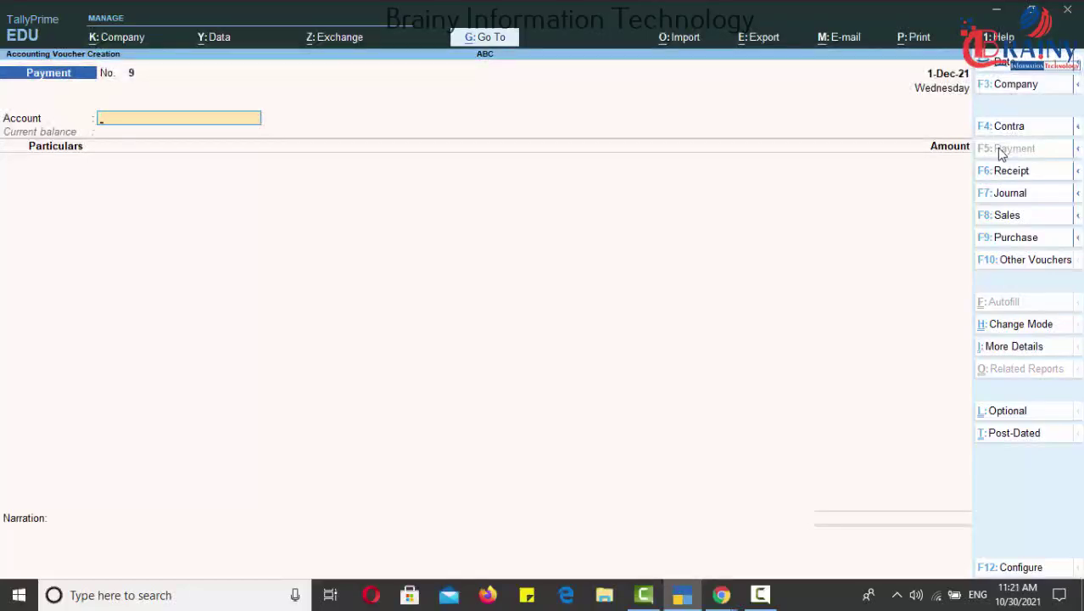
Choose Cash as the payment account and enter a payment of 8000 to BSET COMPANY
type("ca")
key("Return")
type("B")
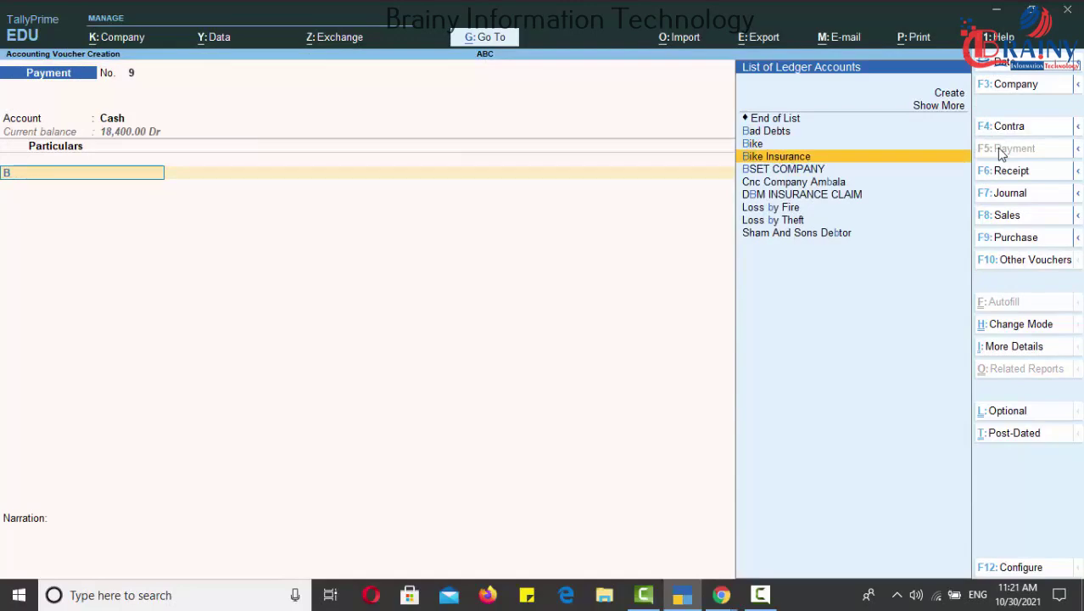
key("Down")
key("Return")
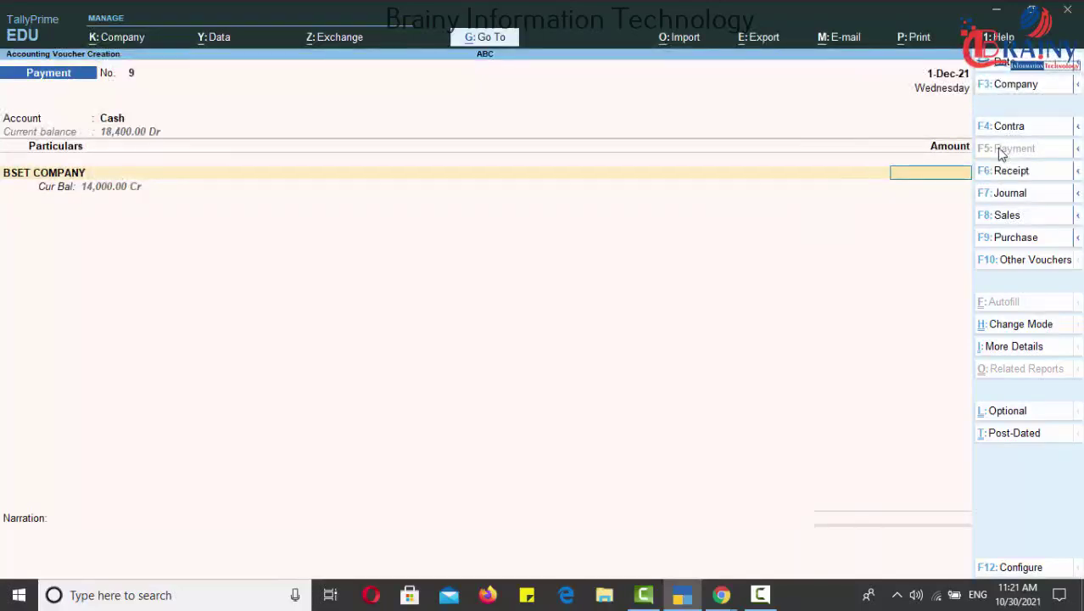
type("8000")
key("Return")
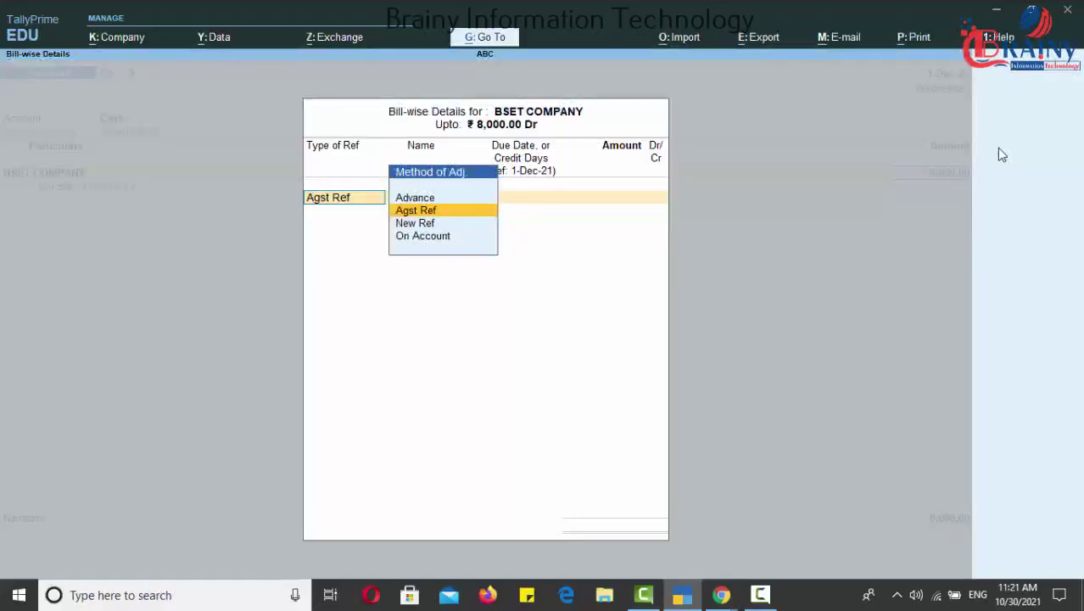
Allocate the full 8,000 as On Account in the bill-wise details and save the payment voucher without a narration
key("Down")
key("Down")
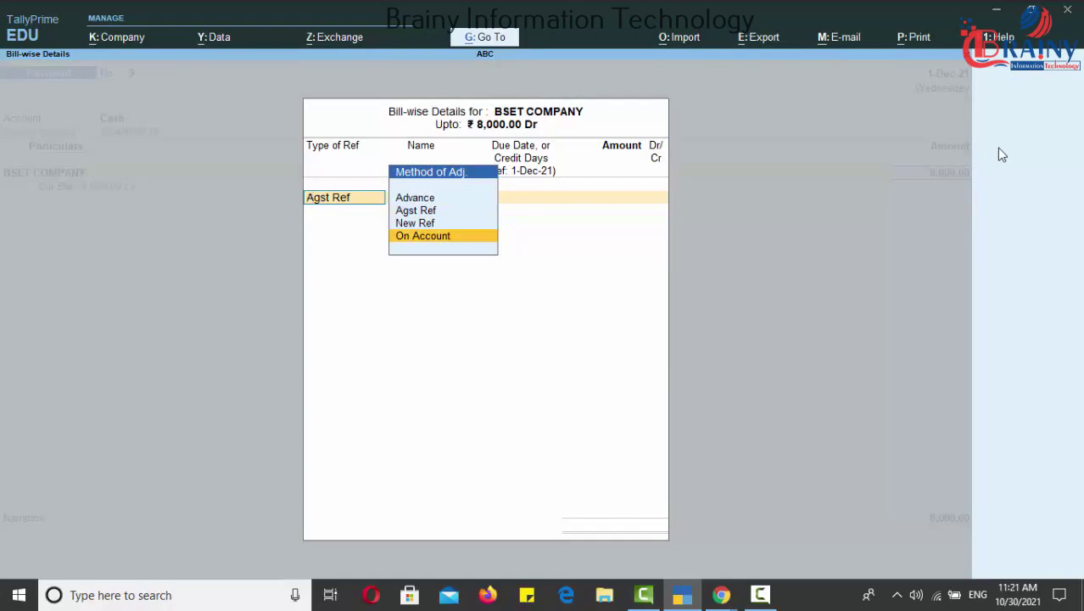
key("Return")
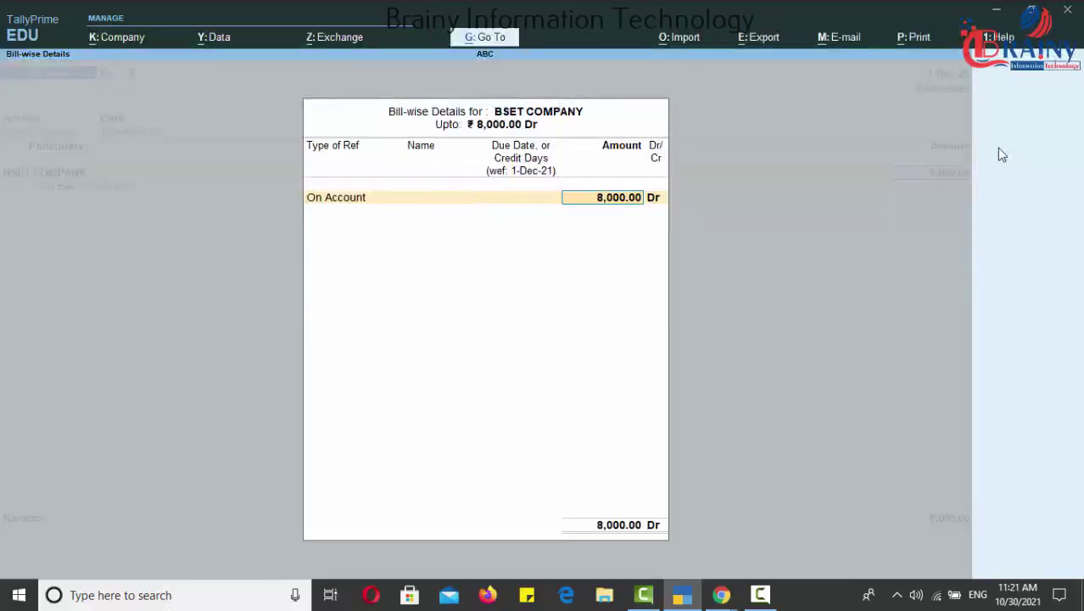
key("Return")
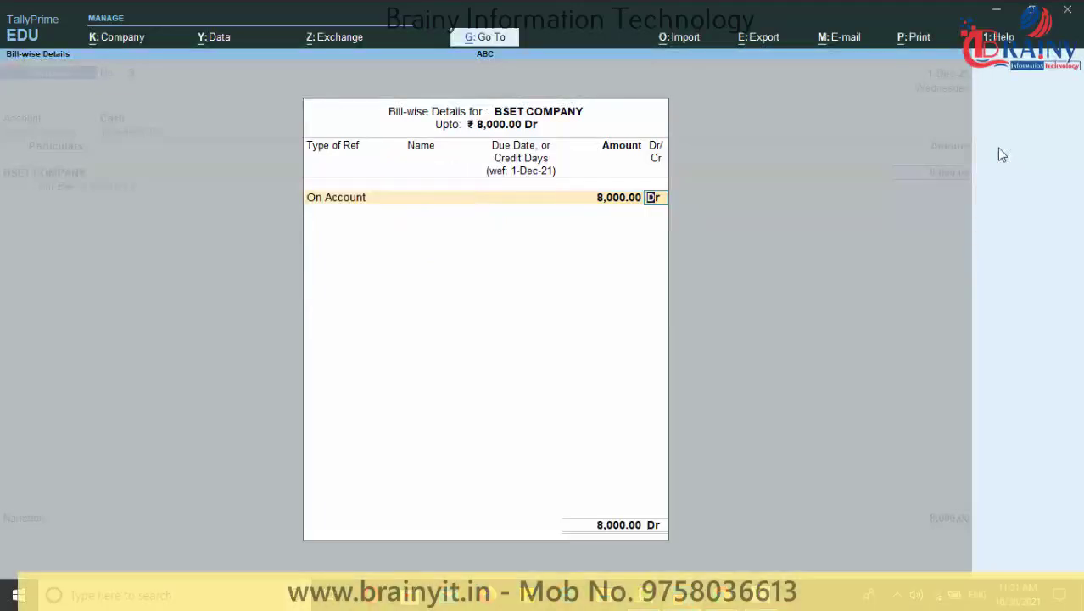
key("Return")
key("Return")
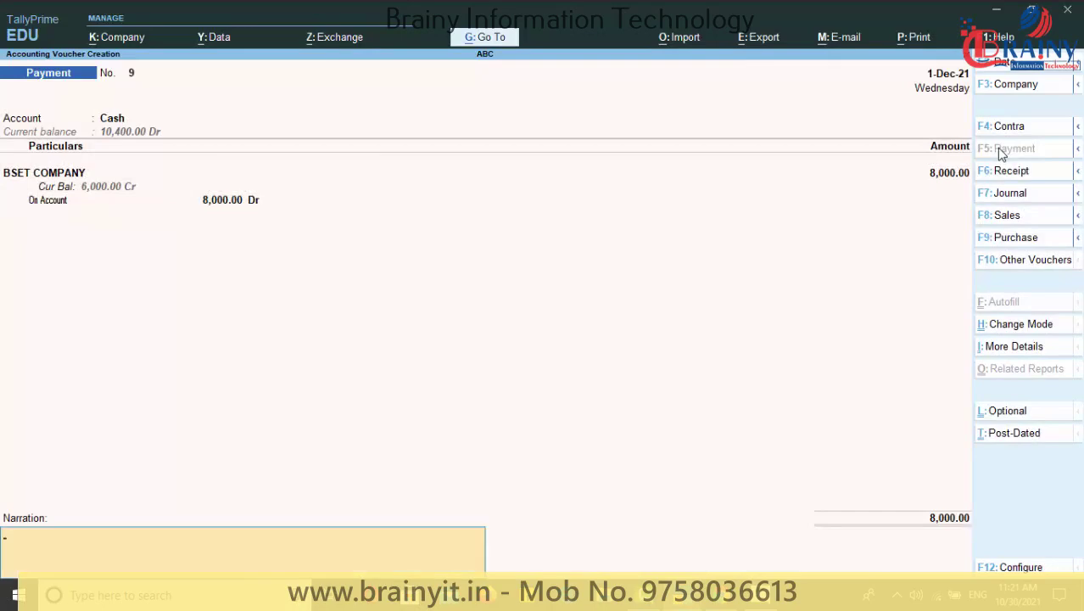
key("Return")
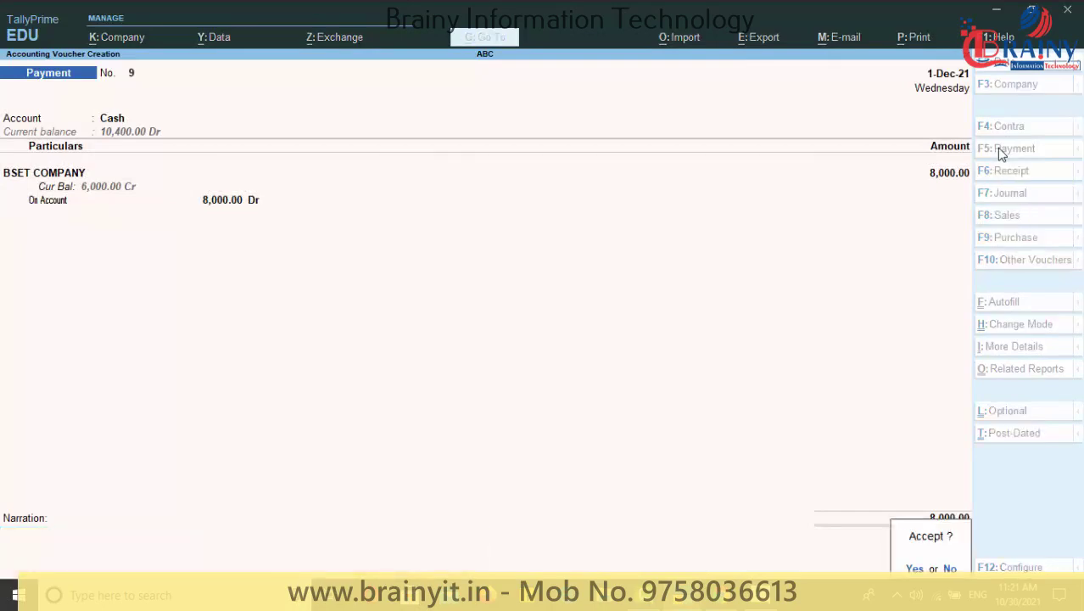
key("Return")
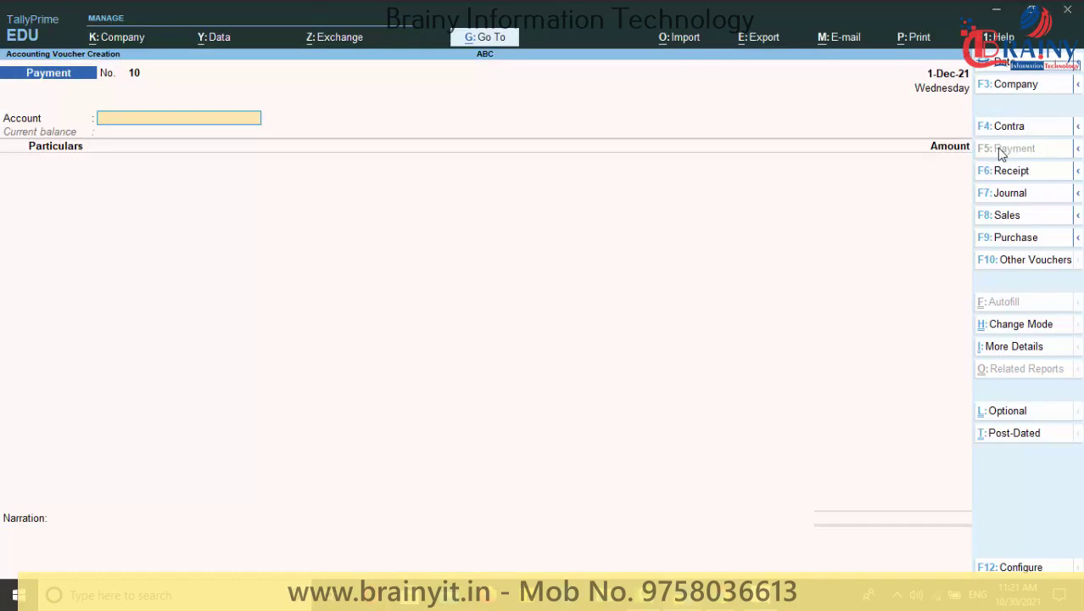
Leave voucher entry and open the Balance Sheet
key("Escape")
key("Return")
key("Down")
key("Down")
key("Down")
key("Down")
key("Up")
key("Return")
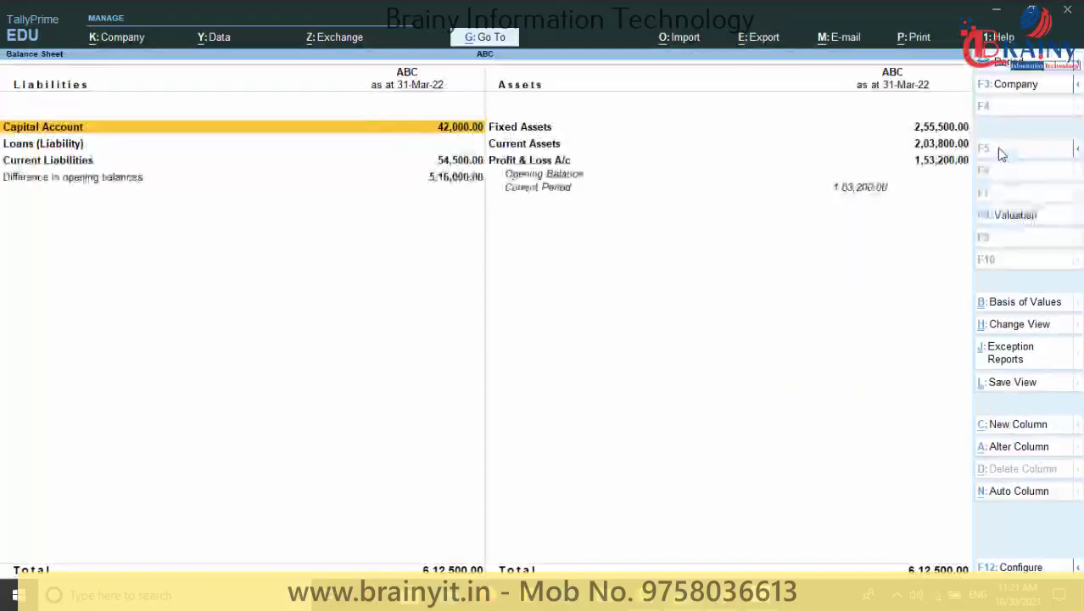
Drill down through Current Liabilities and Sundry Creditors to the BSET COMPANY monthly summary to check its closing balance
key("Down")
key("Down")
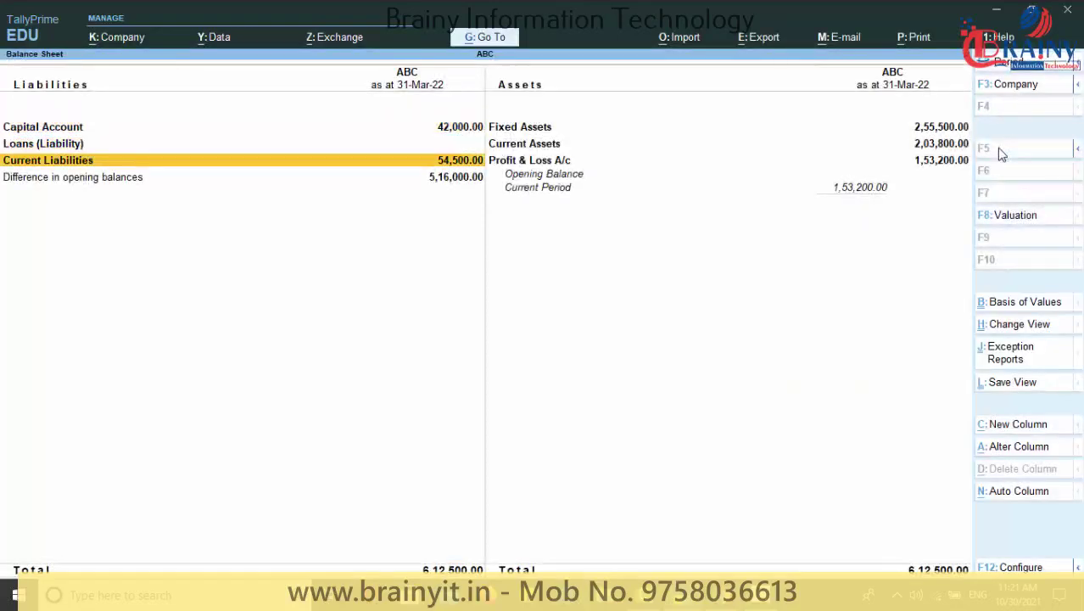
key("Return")
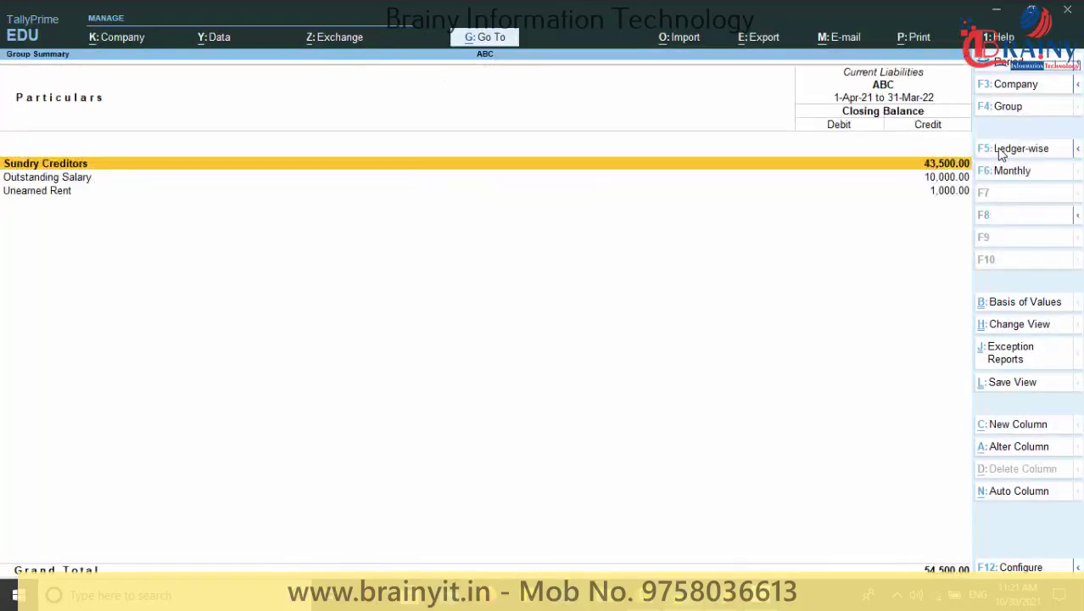
key("Return")
key("Down")
key("Up")
key("Return")
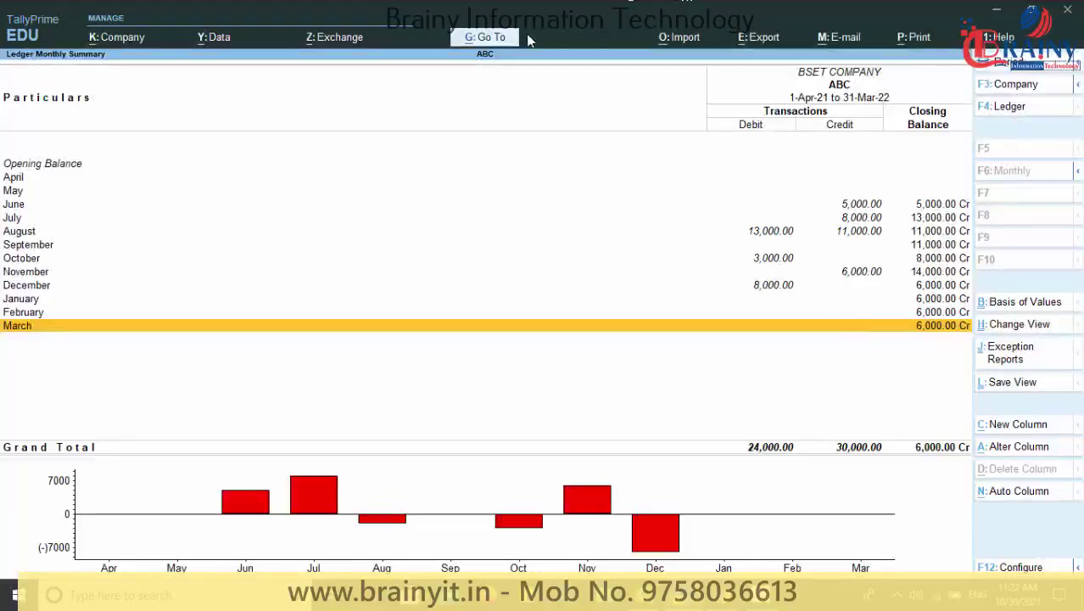
Check the pending BSET COMPANY bills in the Bills Payable report after the on-account payment and return to the ledger's monthly summary
left_click(464, 44)
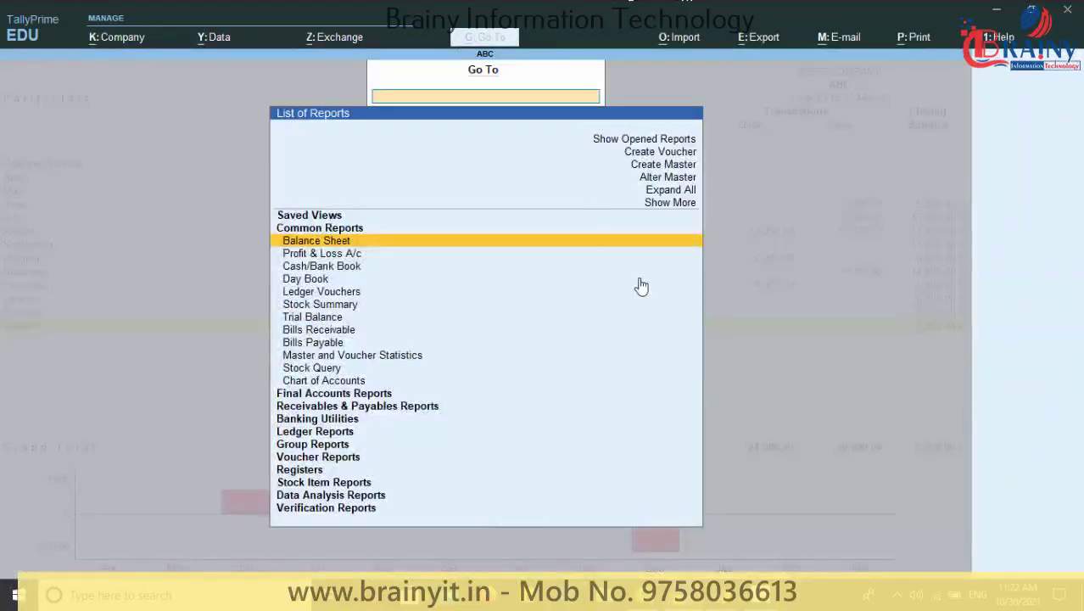
type("bill")
key("Down")
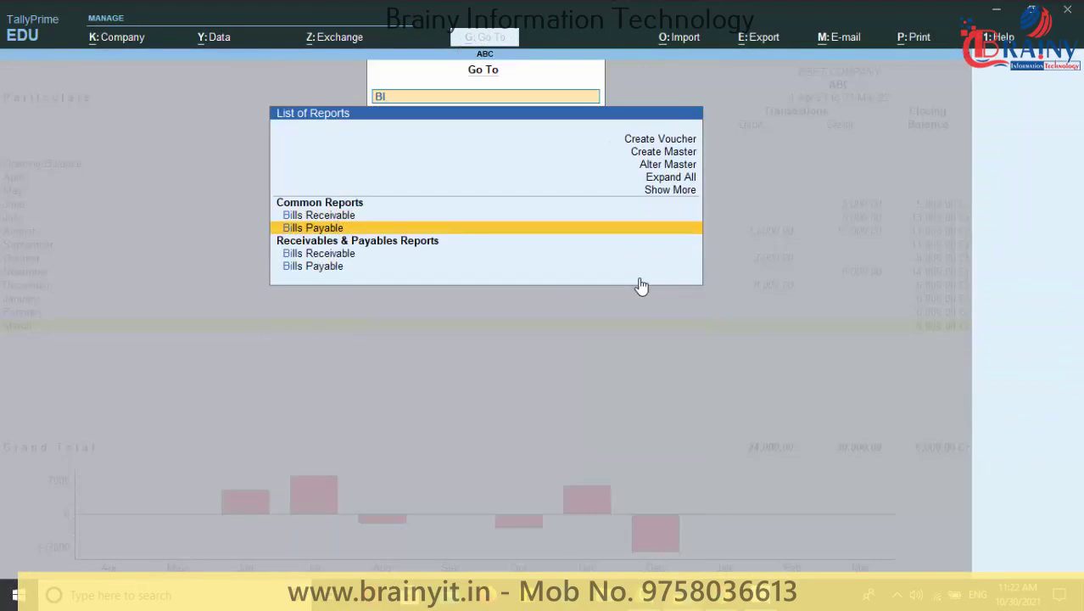
key("Return")
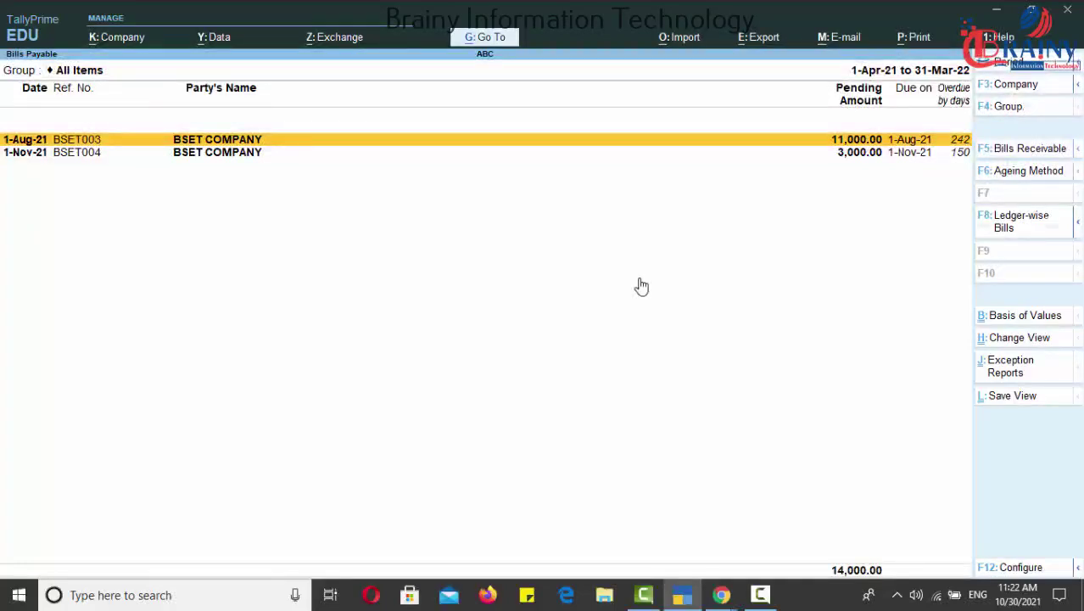
key("Return")
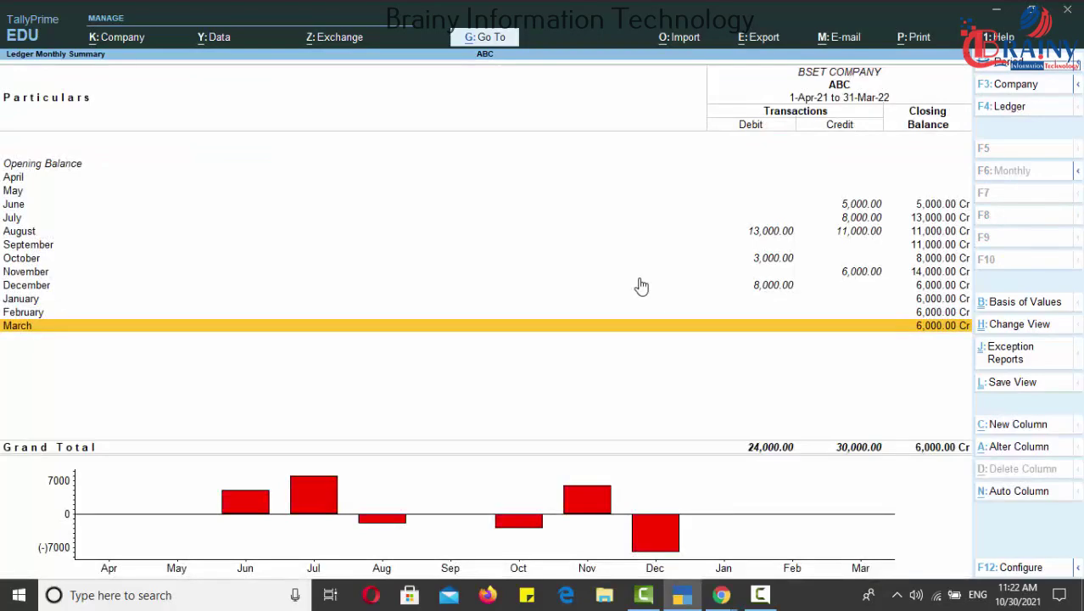